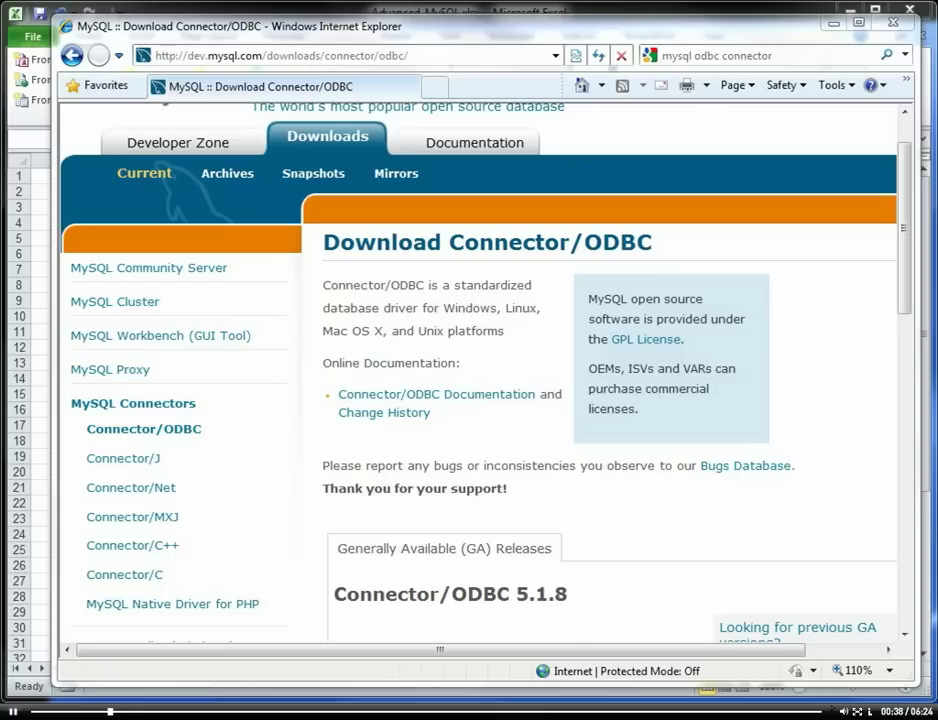
Step: Review the Connector/ODBC 5.1.8 Windows downloads, then move Internet Explorer aside to reveal Excel
{"action": "scroll", "coordinate": [907, 280], "scroll_direction": "up", "scroll_amount": 1}
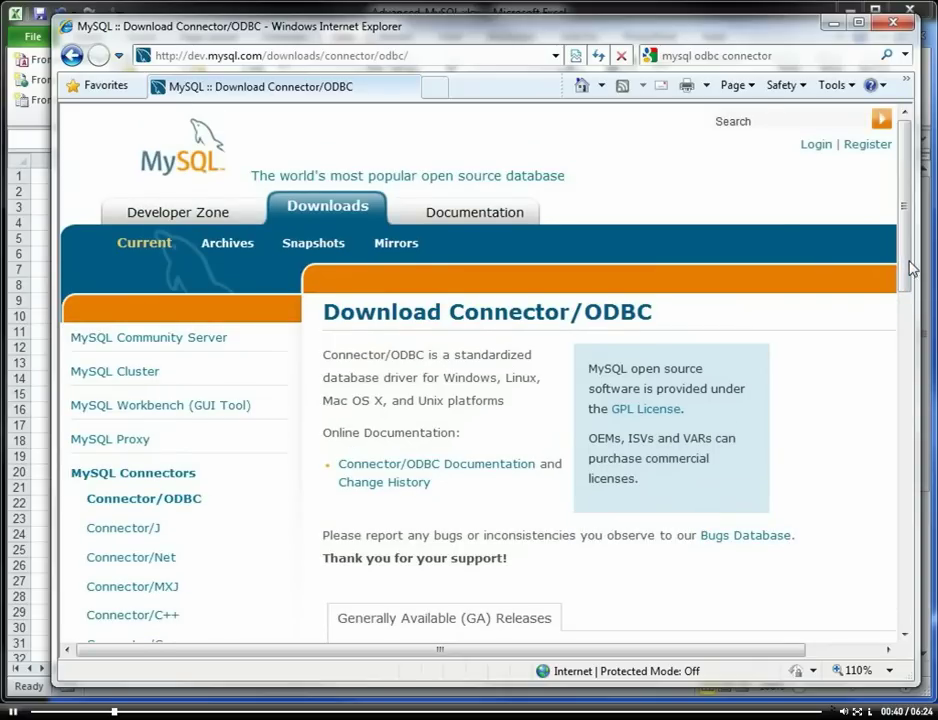
{"action": "left_click", "coordinate": [772, 56]}
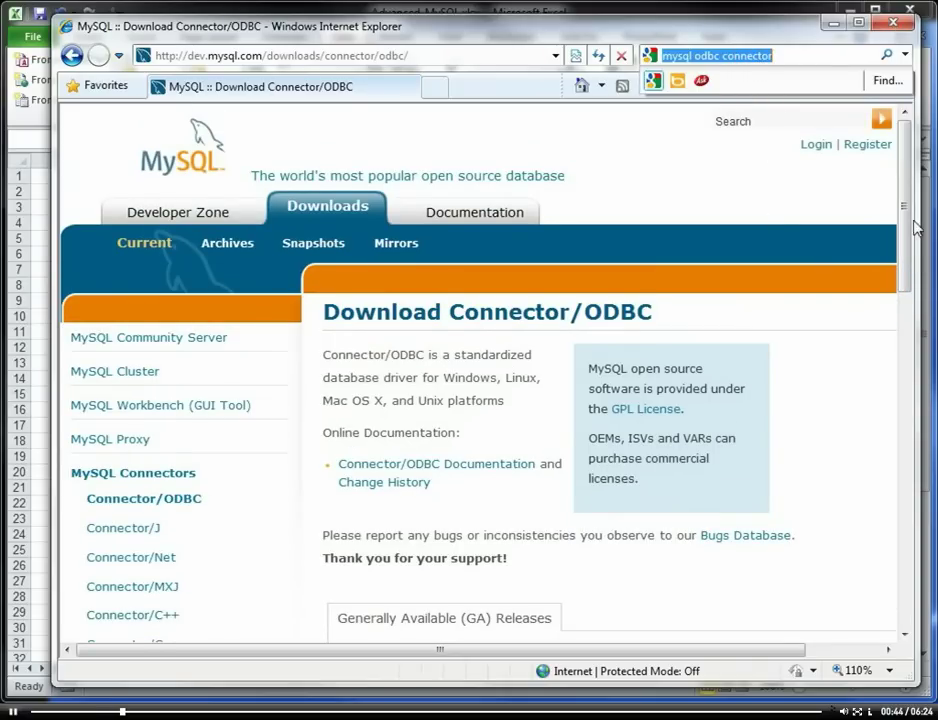
{"action": "mouse_move", "coordinate": [910, 228]}
{"action": "left_mouse_down"}
{"action": "mouse_move", "coordinate": [907, 251]}
{"action": "mouse_move", "coordinate": [908, 226]}
{"action": "left_mouse_up"}
{"action": "left_click_drag", "start_coordinate": [896, 252], "coordinate": [918, 364]}
{"action": "scroll", "coordinate": [645, 507], "scroll_direction": "down", "scroll_amount": 3}
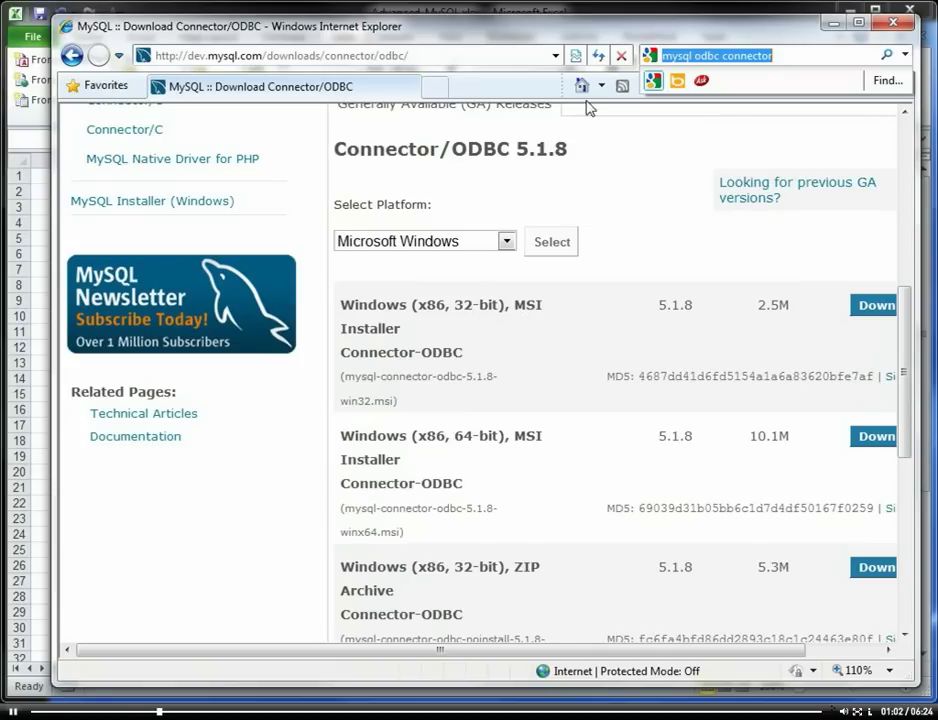
{"action": "left_click_drag", "start_coordinate": [603, 38], "coordinate": [163, 73]}
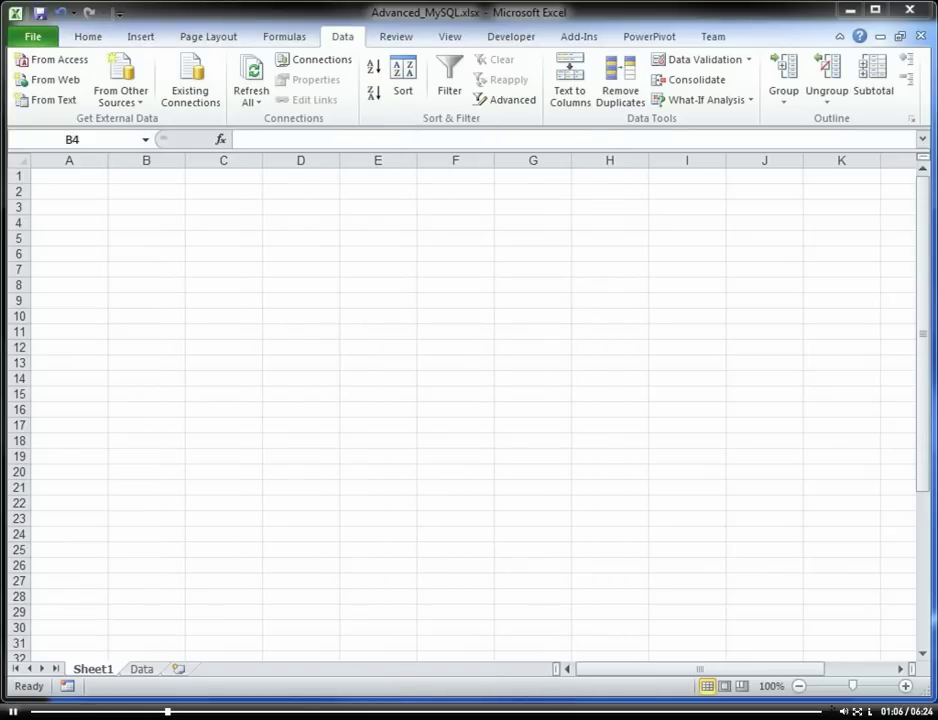
Step: With B3 selected, start a From Other Sources > From Microsoft Query import
{"action": "left_click", "coordinate": [126, 205]}
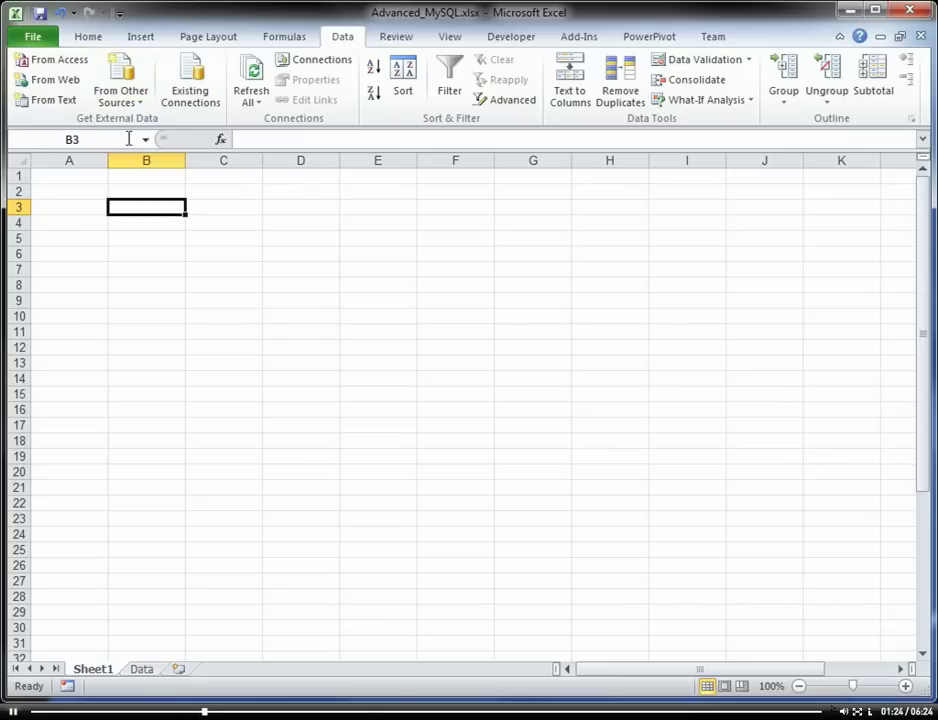
{"action": "left_click", "coordinate": [146, 112]}
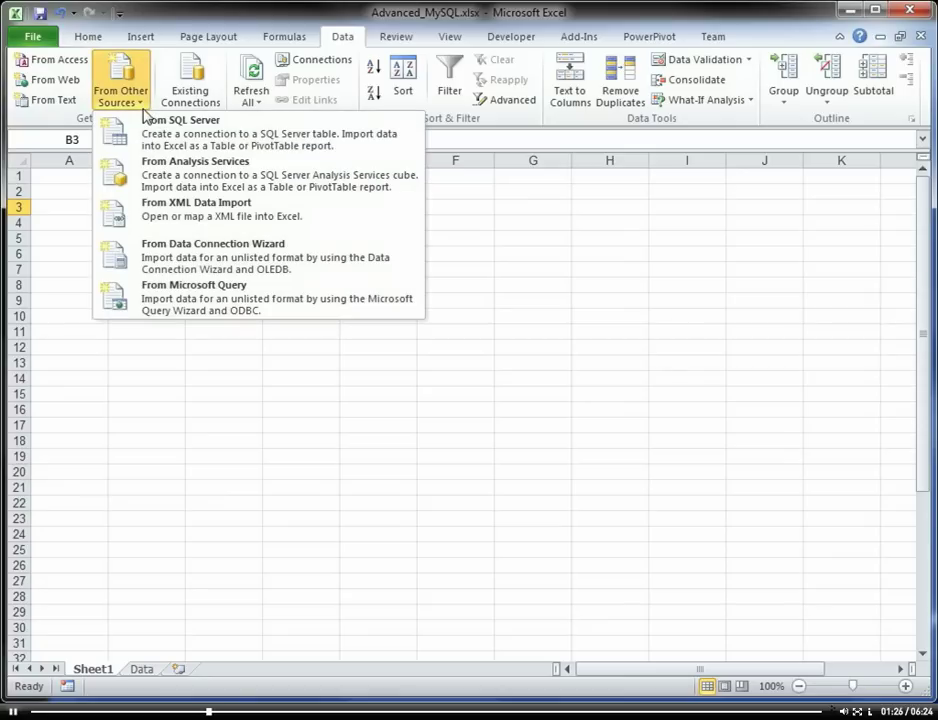
{"action": "left_click", "coordinate": [200, 297]}
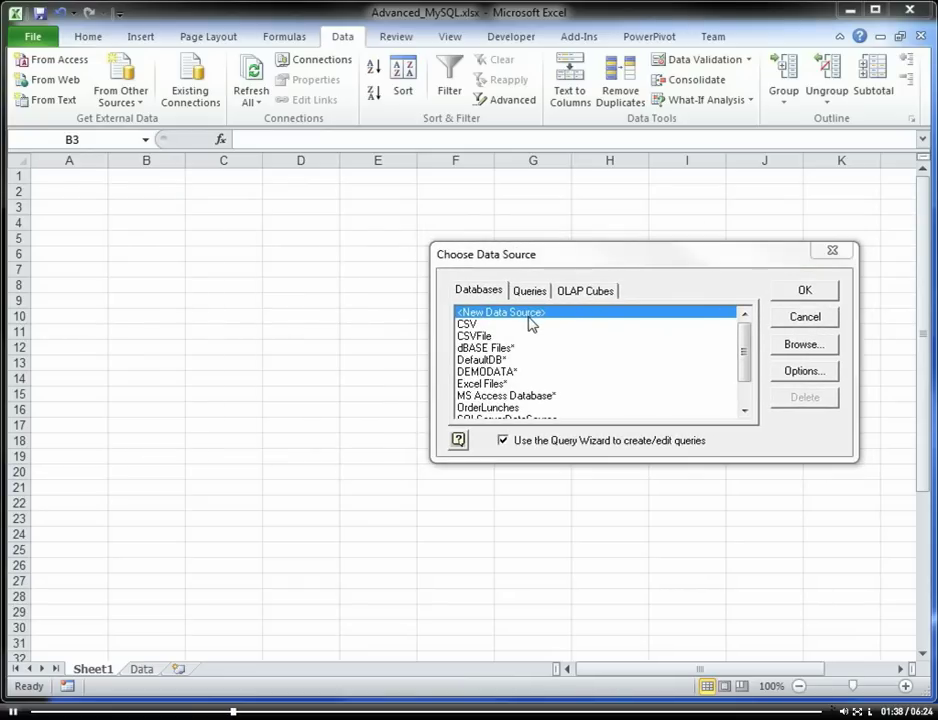
Step: Add a <New Data Source> named MySQL with the MySQL ODBC 5.1 Driver selected
{"action": "double_click", "coordinate": [530, 313]}
{"action": "left_click_drag", "start_coordinate": [113, 165], "coordinate": [532, 182]}
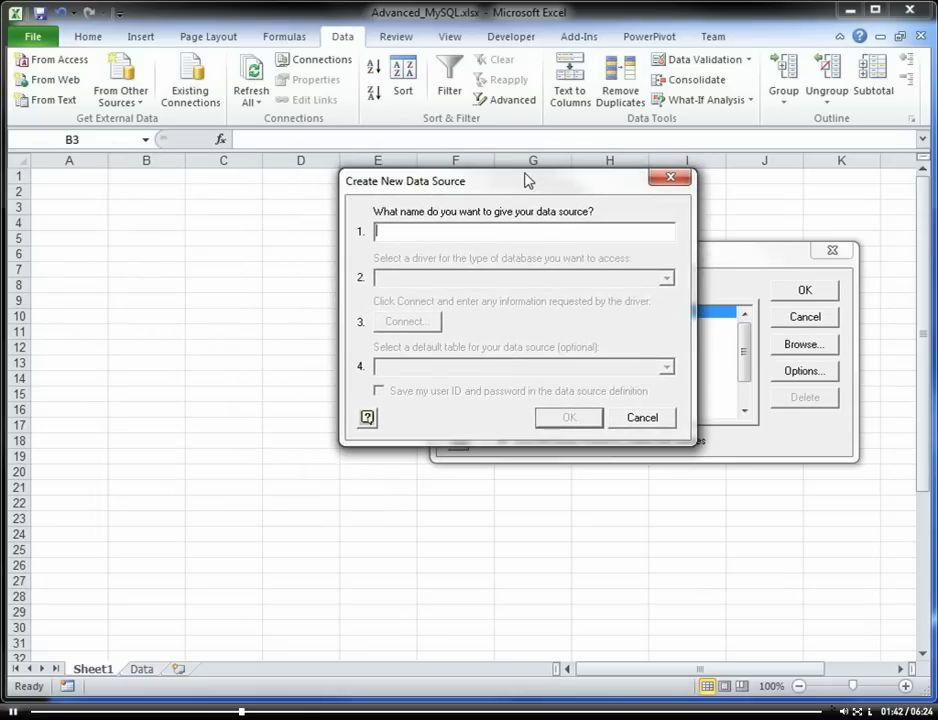
{"action": "type", "text": "MySQL"}
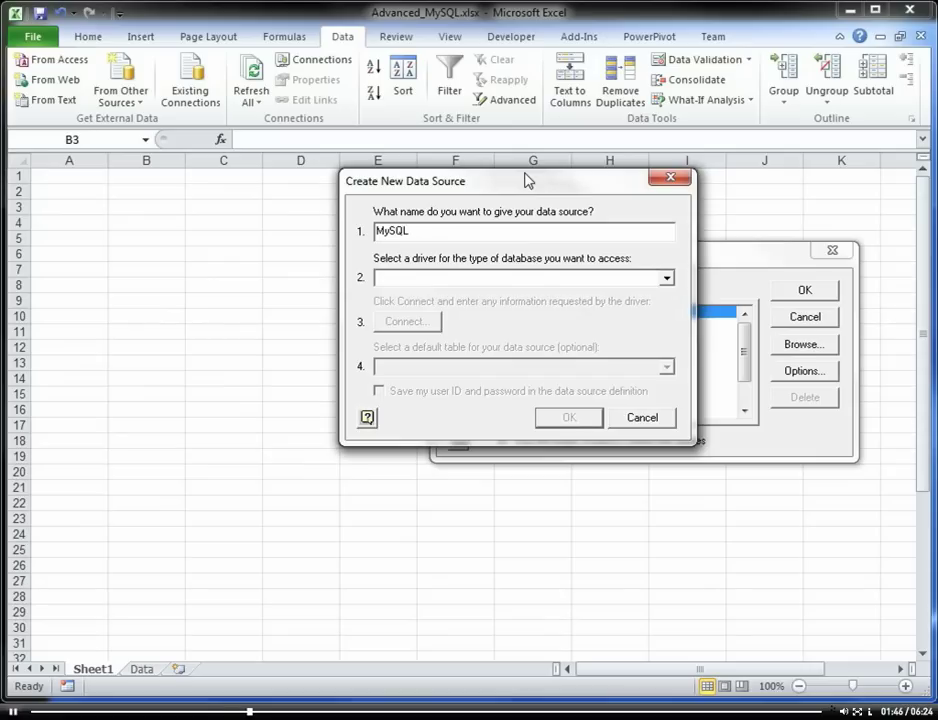
{"action": "left_click", "coordinate": [667, 279]}
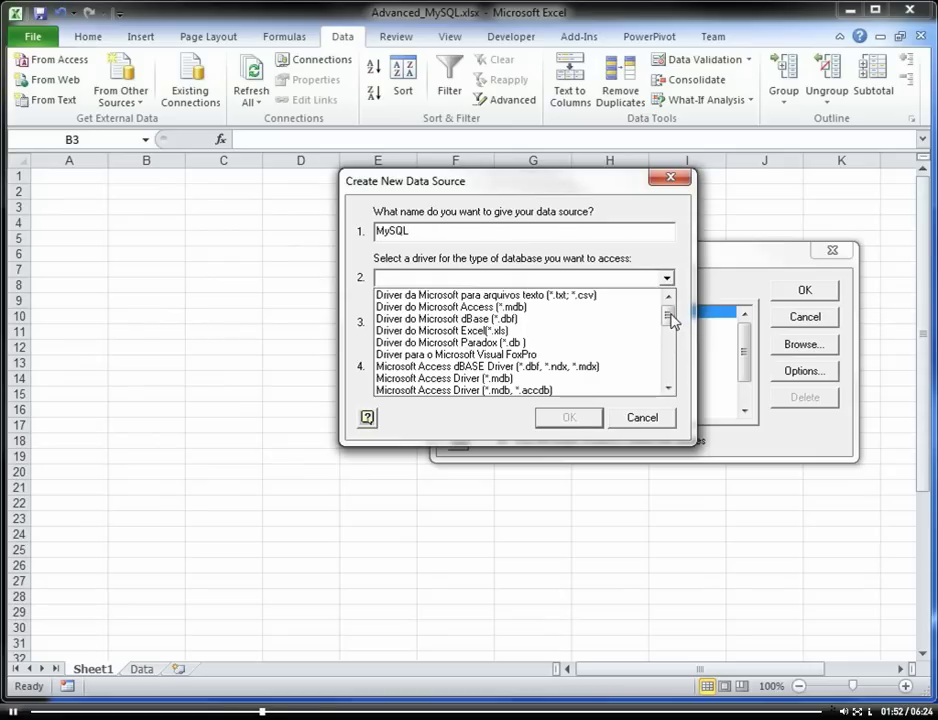
{"action": "left_click_drag", "start_coordinate": [670, 320], "coordinate": [676, 377]}
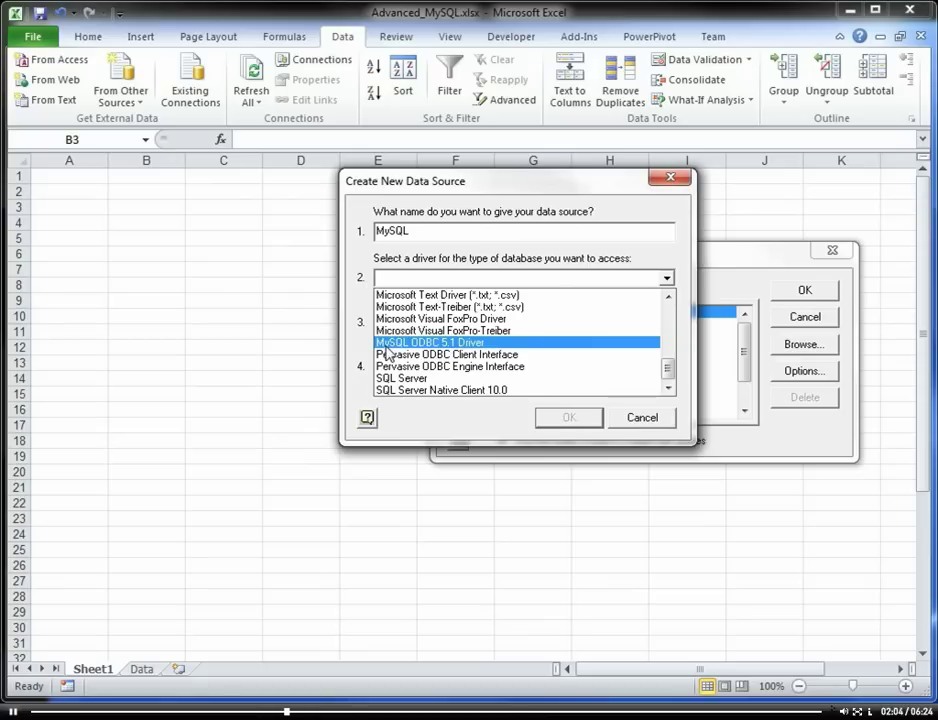
{"action": "left_click", "coordinate": [386, 345]}
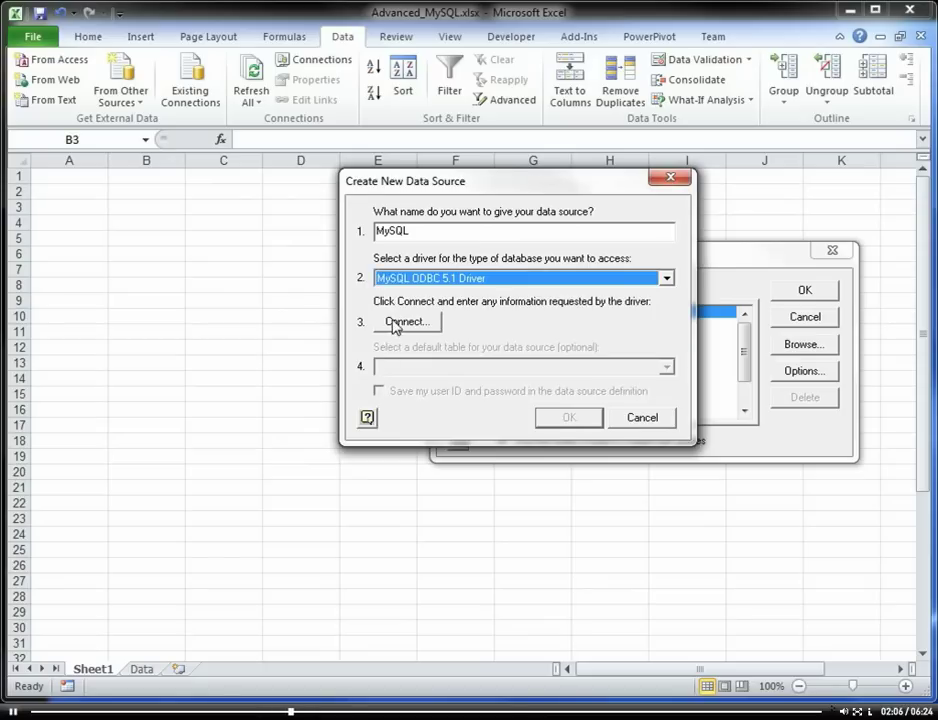
Step: Enter server localhost, user root and the account password in the MySQL connection settings
{"action": "left_click", "coordinate": [405, 321]}
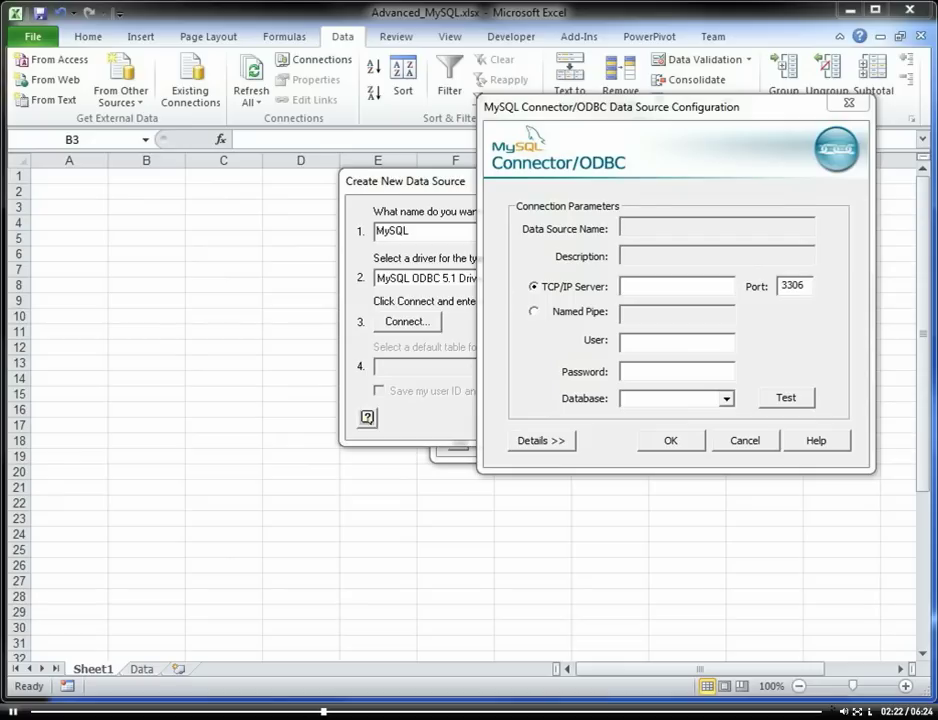
{"action": "left_click", "coordinate": [654, 286]}
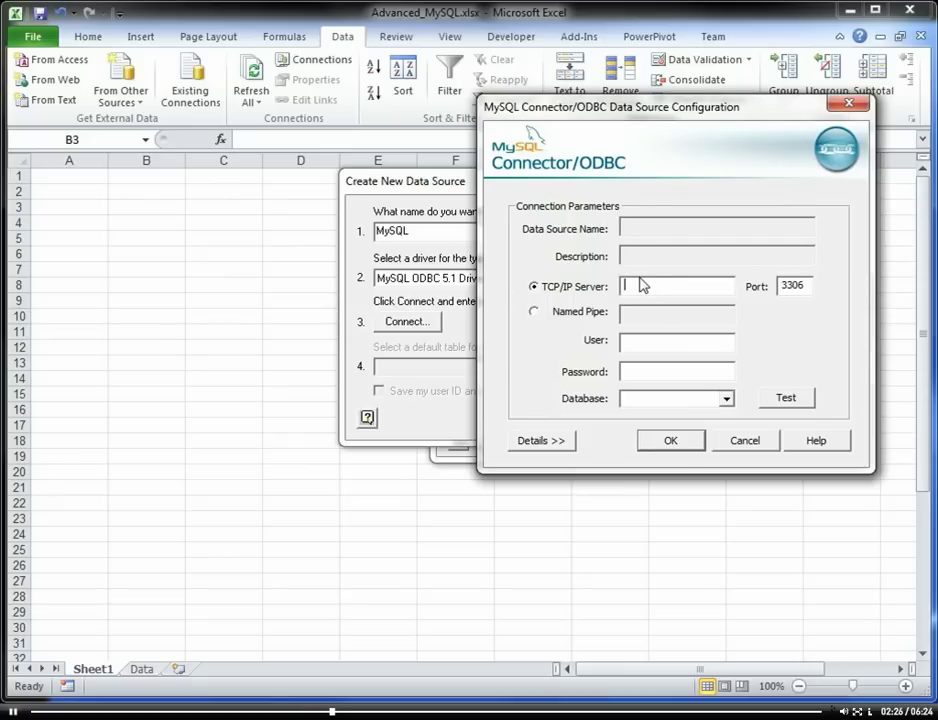
{"action": "type", "text": "localhost"}
{"action": "left_click", "coordinate": [646, 344]}
{"action": "left_click", "coordinate": [667, 288]}
{"action": "left_click_drag", "start_coordinate": [674, 288], "coordinate": [624, 289]}
{"action": "left_click", "coordinate": [670, 345]}
{"action": "type", "text": "root"}
{"action": "key", "text": "Tab"}
{"action": "type", "text": "****"}
Step: Test the connection successfully and select the classicmodels database
{"action": "left_click", "coordinate": [790, 401]}
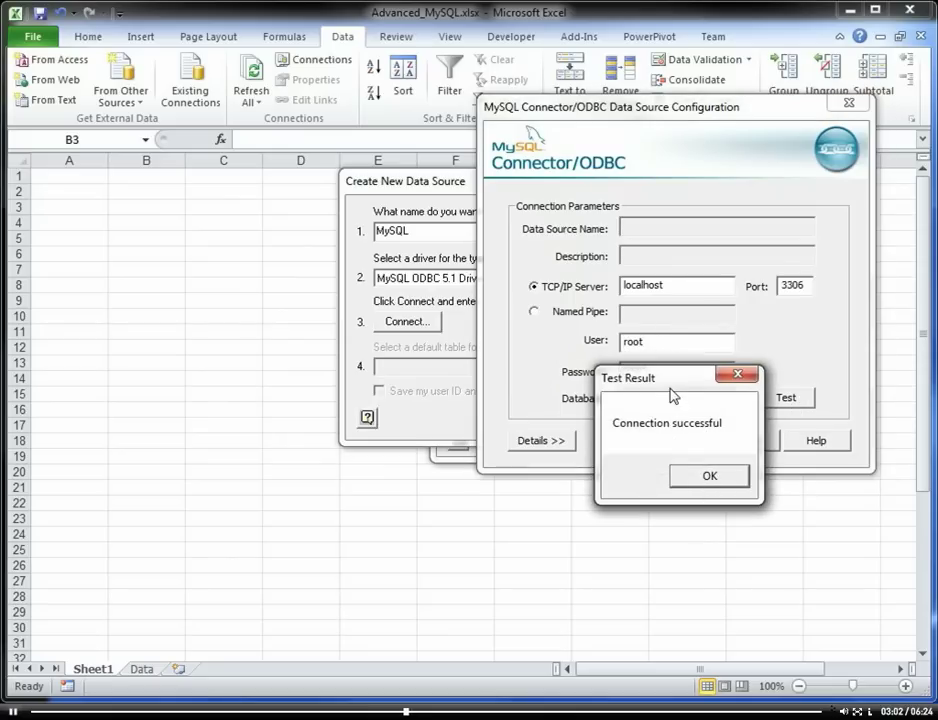
{"action": "left_click_drag", "start_coordinate": [671, 388], "coordinate": [658, 372]}
{"action": "left_click", "coordinate": [689, 450]}
{"action": "left_click", "coordinate": [726, 399]}
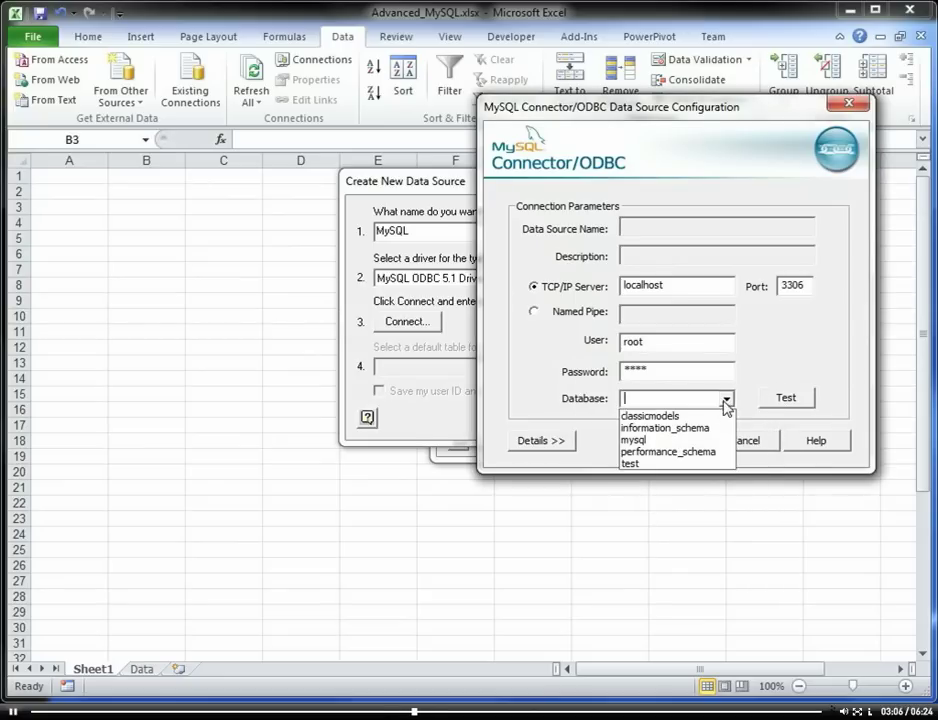
{"action": "left_click", "coordinate": [701, 421]}
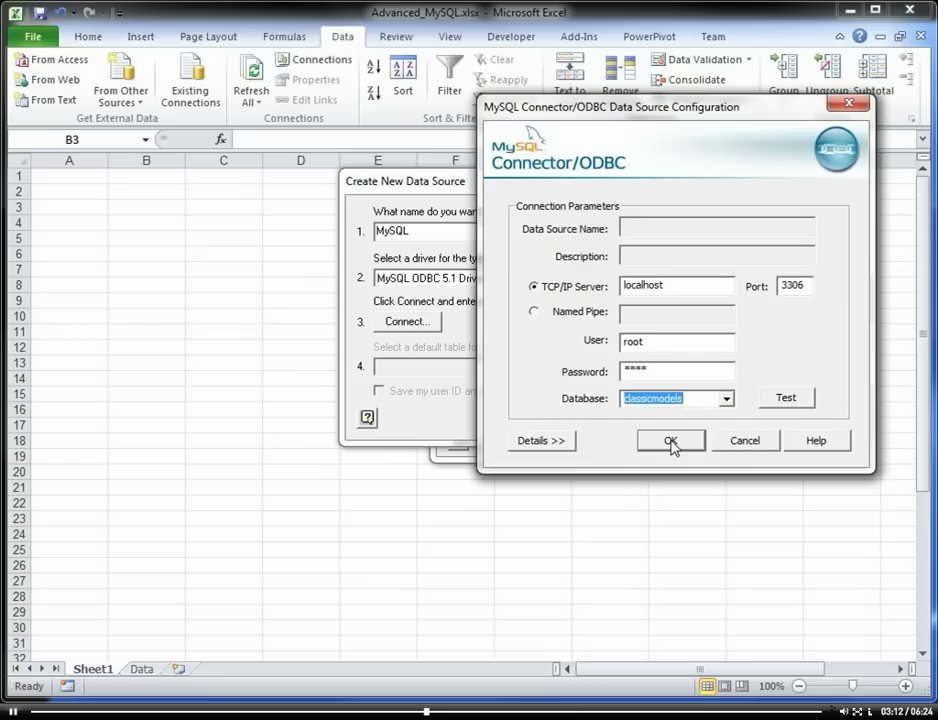
Step: Accept the connection settings and save the user ID and password with the data source
{"action": "left_click", "coordinate": [671, 442]}
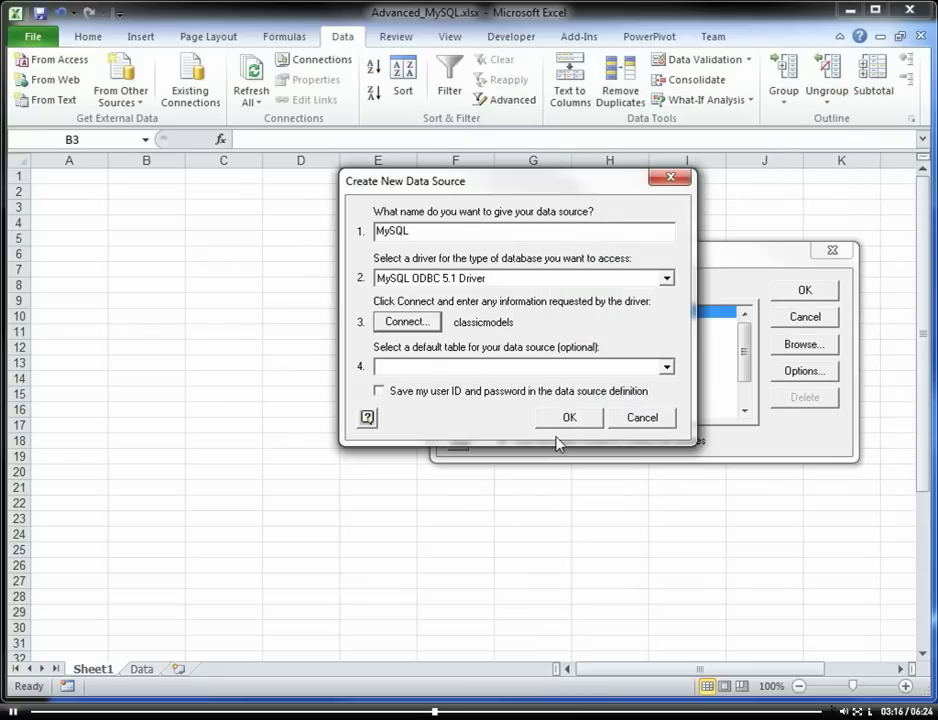
{"action": "left_click", "coordinate": [379, 394]}
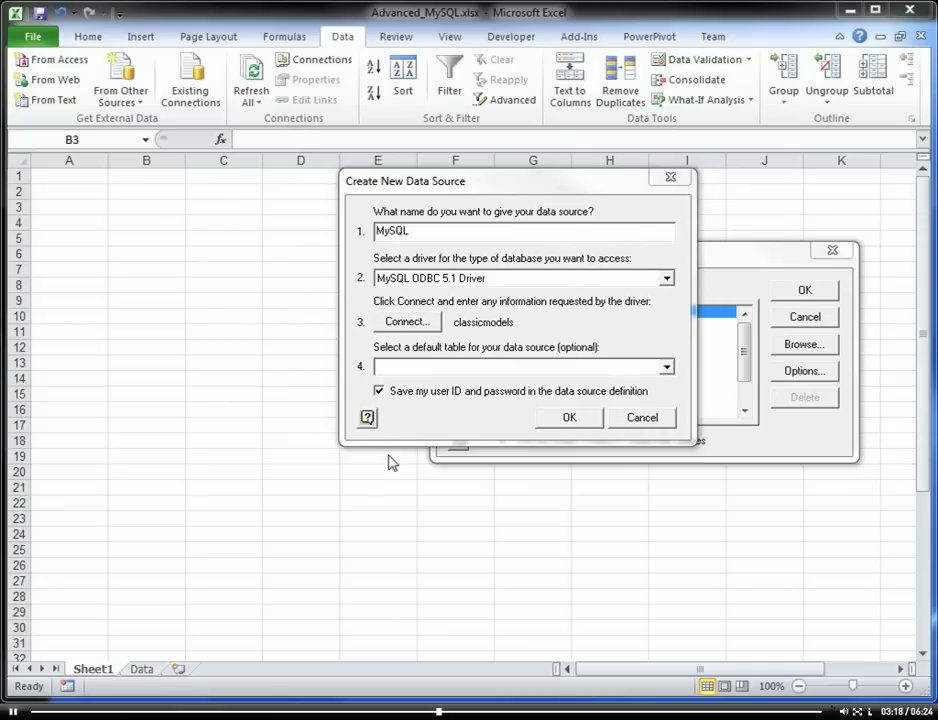
{"action": "key", "text": "Return"}
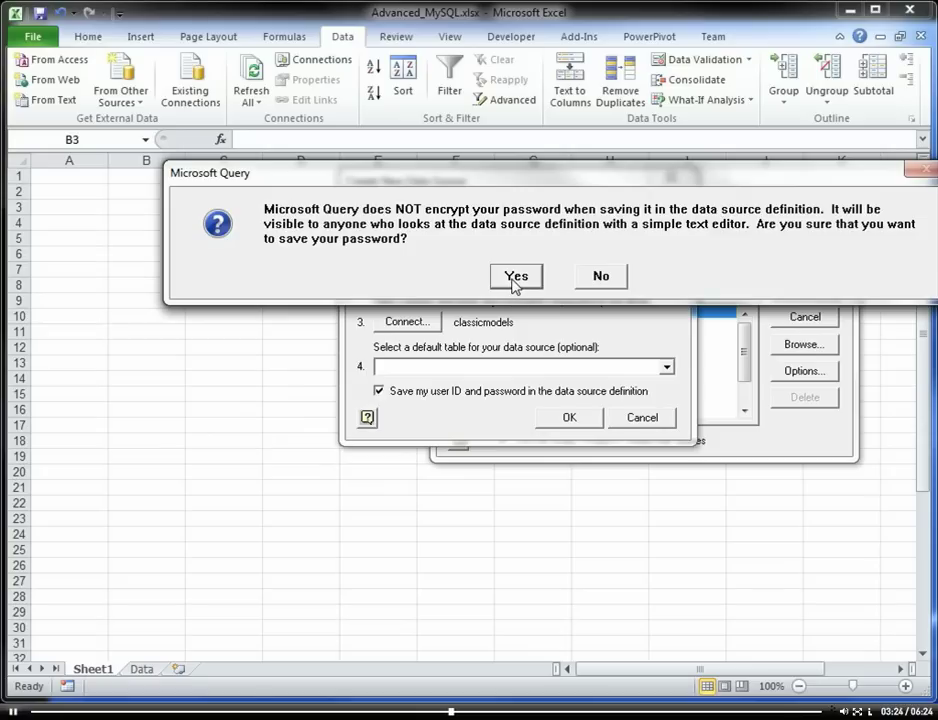
{"action": "left_click", "coordinate": [515, 279]}
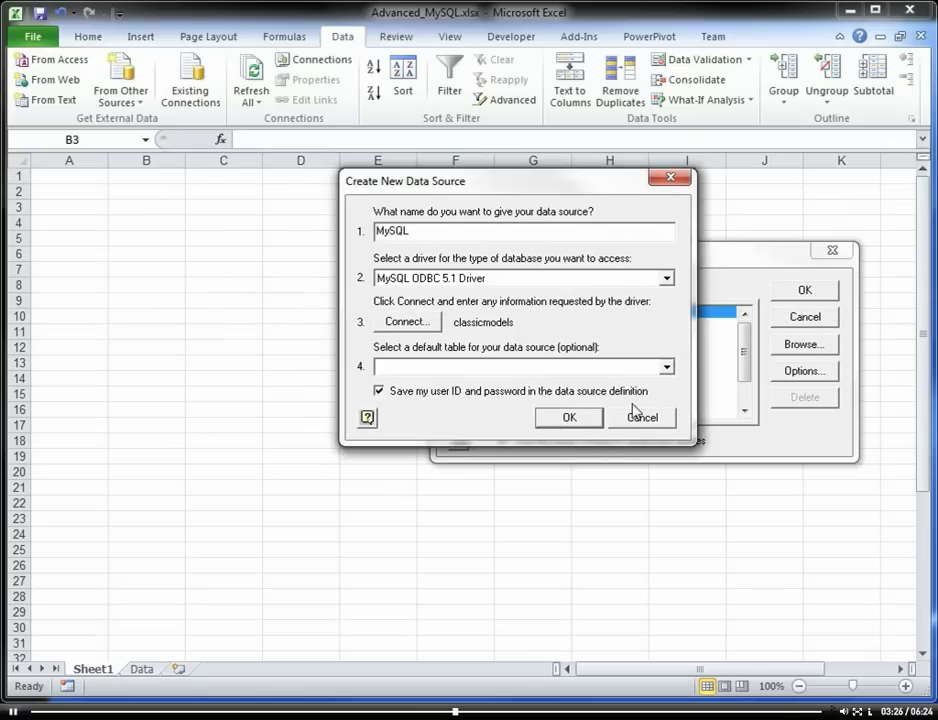
Step: Make employees the default table, then choose MySQL to launch the Query Wizard
{"action": "left_click", "coordinate": [666, 368]}
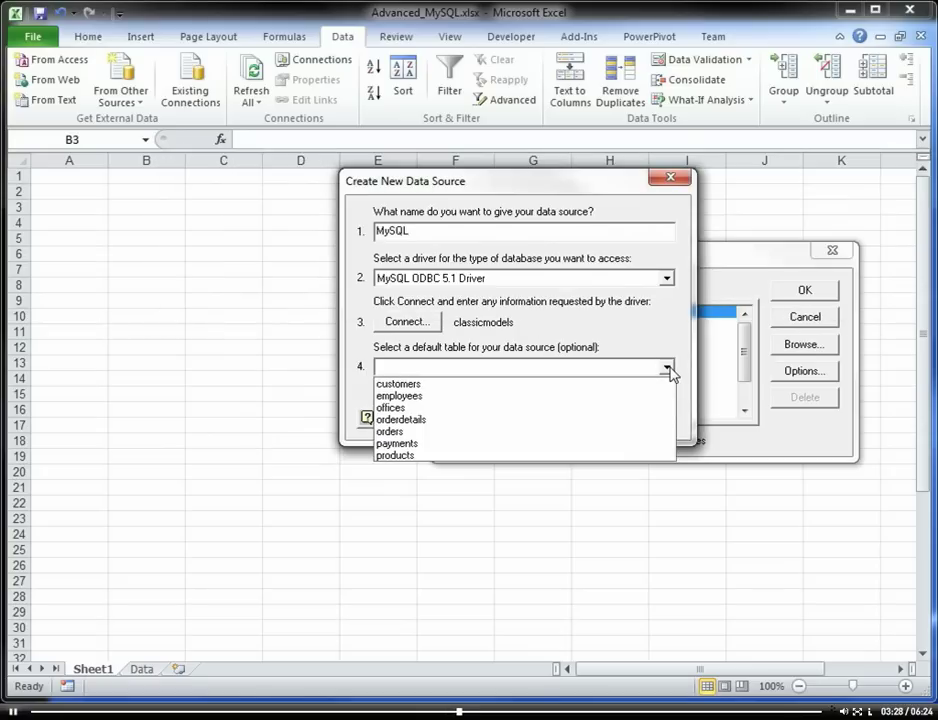
{"action": "left_click", "coordinate": [667, 370]}
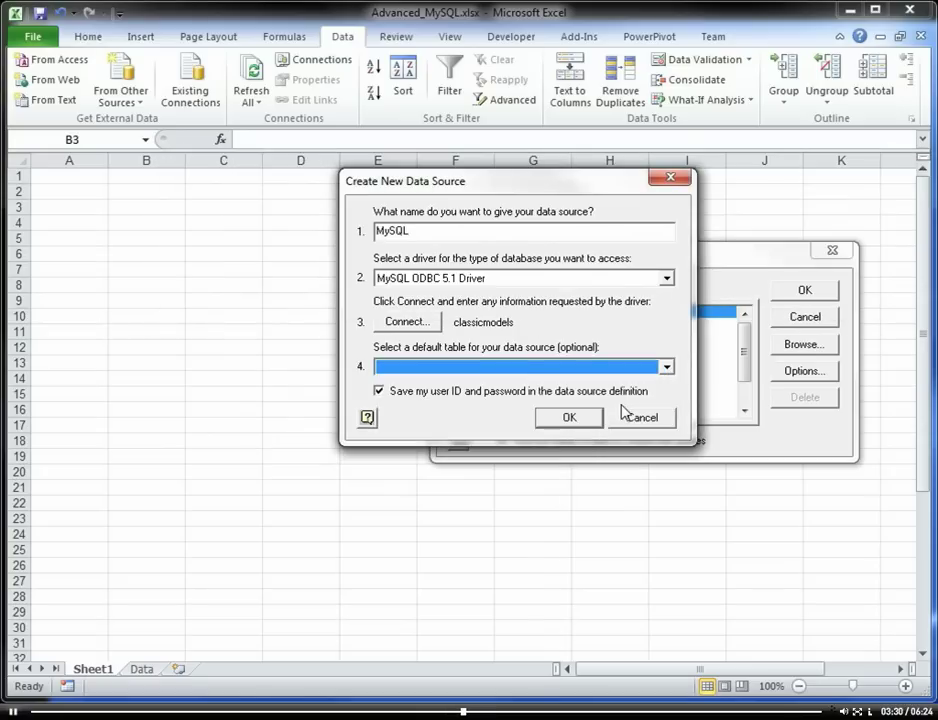
{"action": "left_click", "coordinate": [667, 368]}
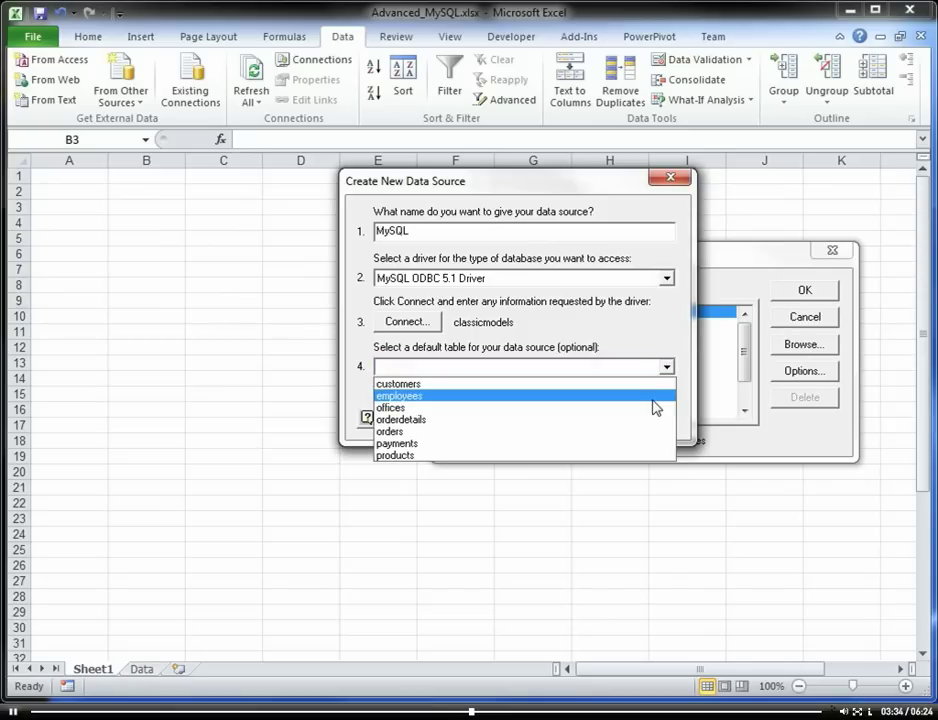
{"action": "left_click", "coordinate": [652, 399]}
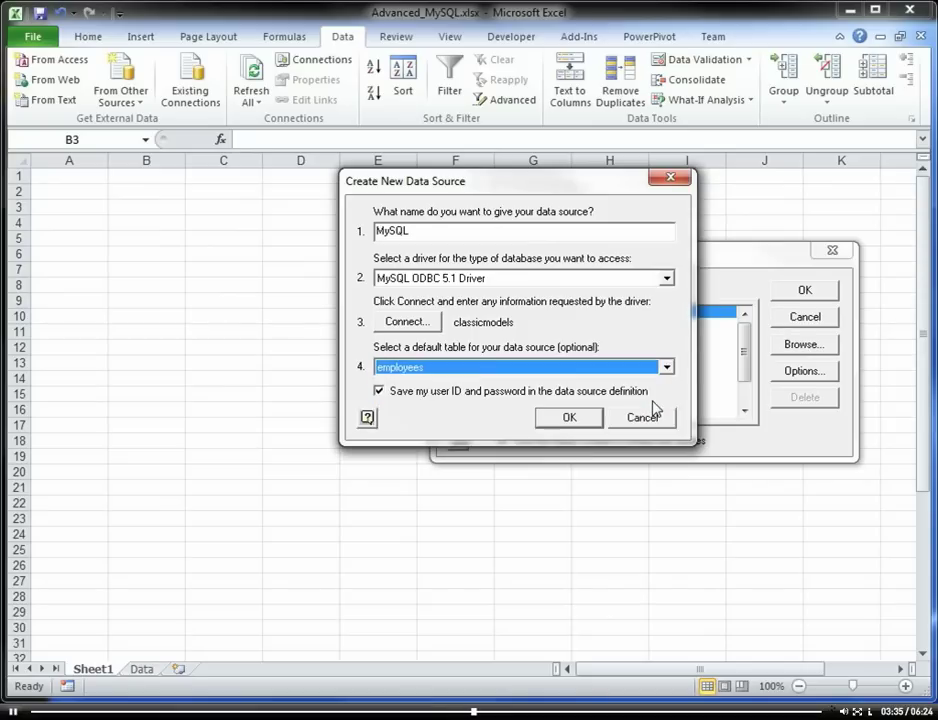
{"action": "left_click", "coordinate": [566, 418]}
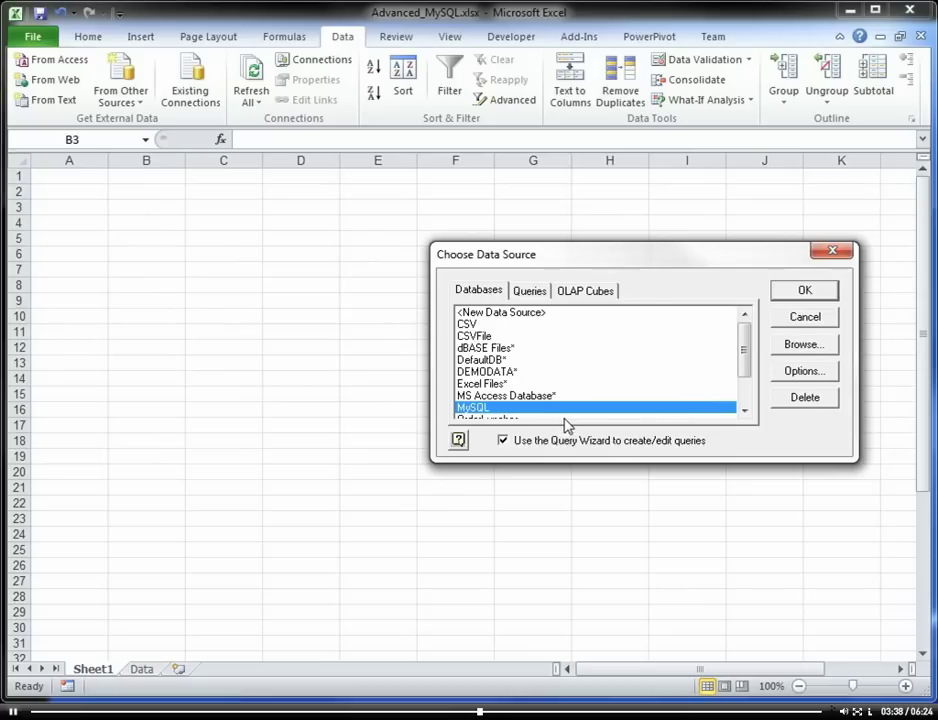
{"action": "left_click", "coordinate": [781, 291]}
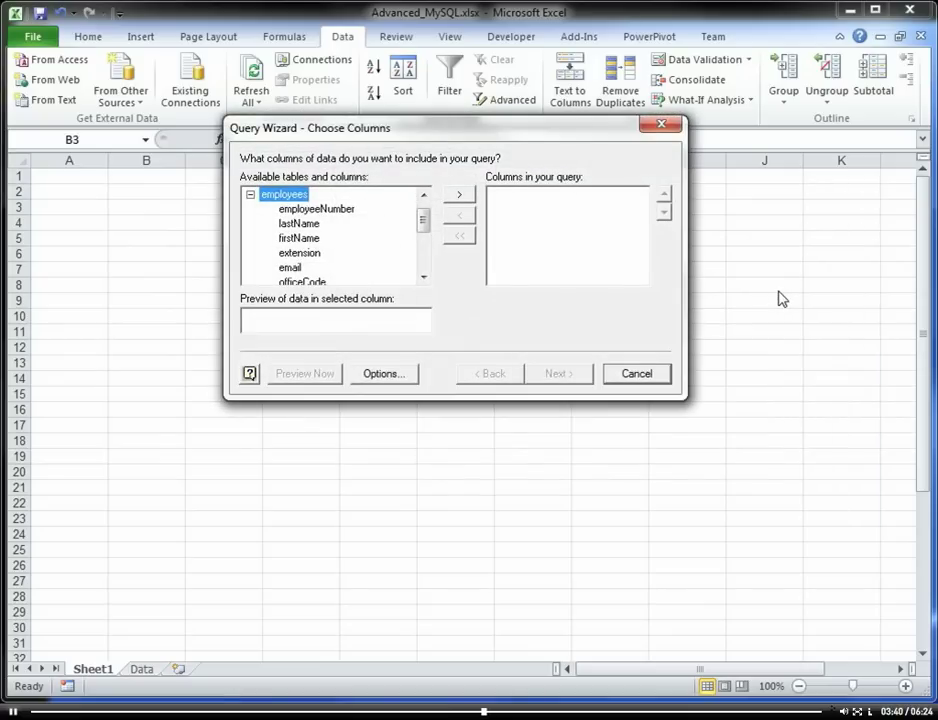
Step: Replace the employees columns with all customers table columns and advance to Filter Data
{"action": "left_click", "coordinate": [250, 195]}
{"action": "left_click_drag", "start_coordinate": [341, 132], "coordinate": [323, 127]}
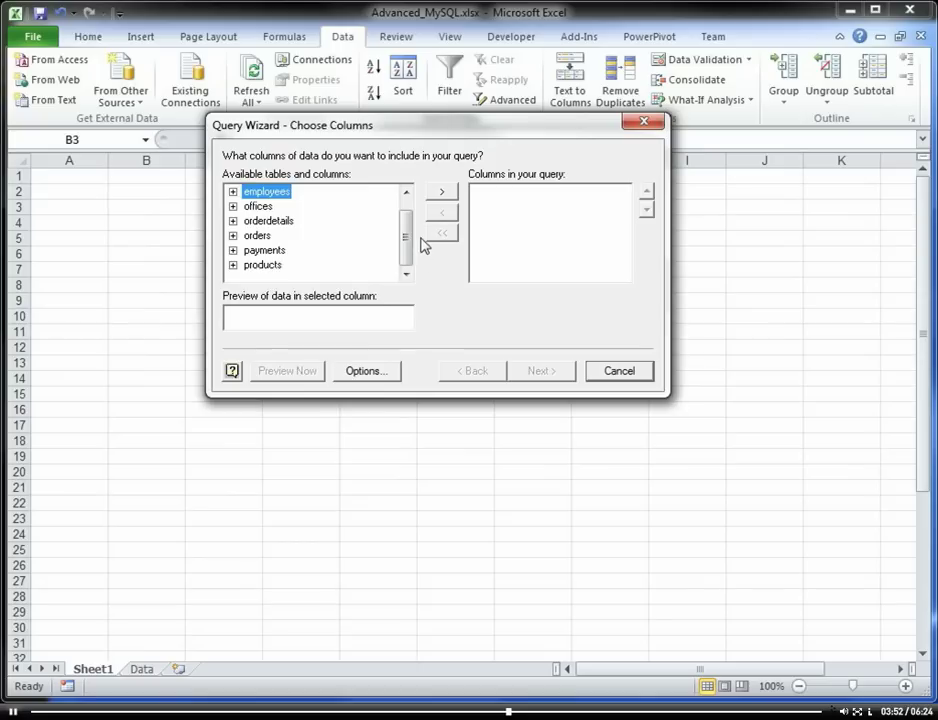
{"action": "left_click", "coordinate": [443, 196]}
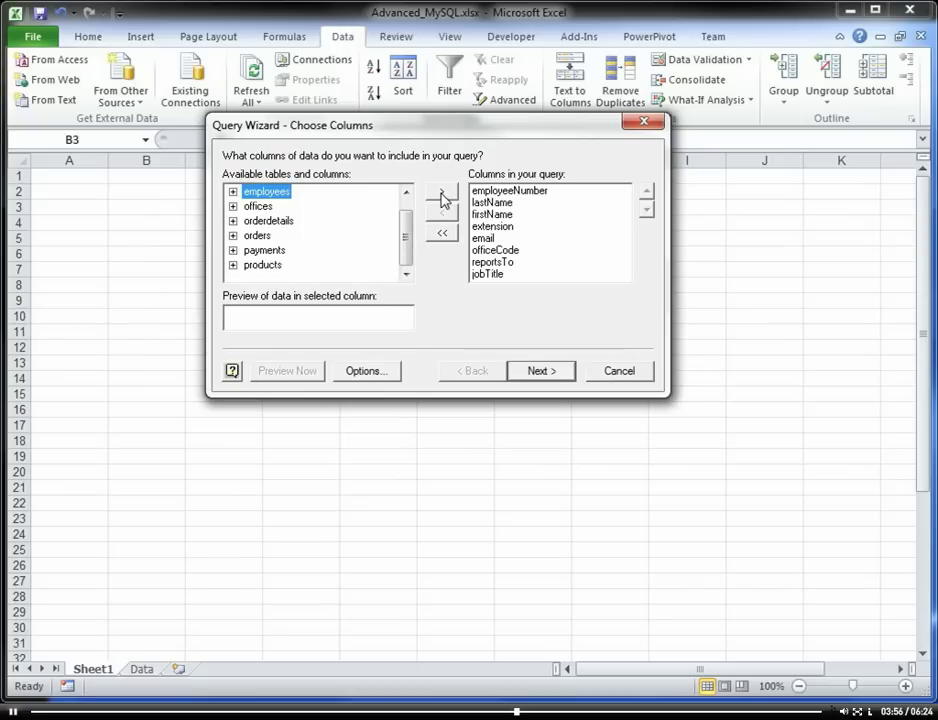
{"action": "left_click", "coordinate": [441, 233]}
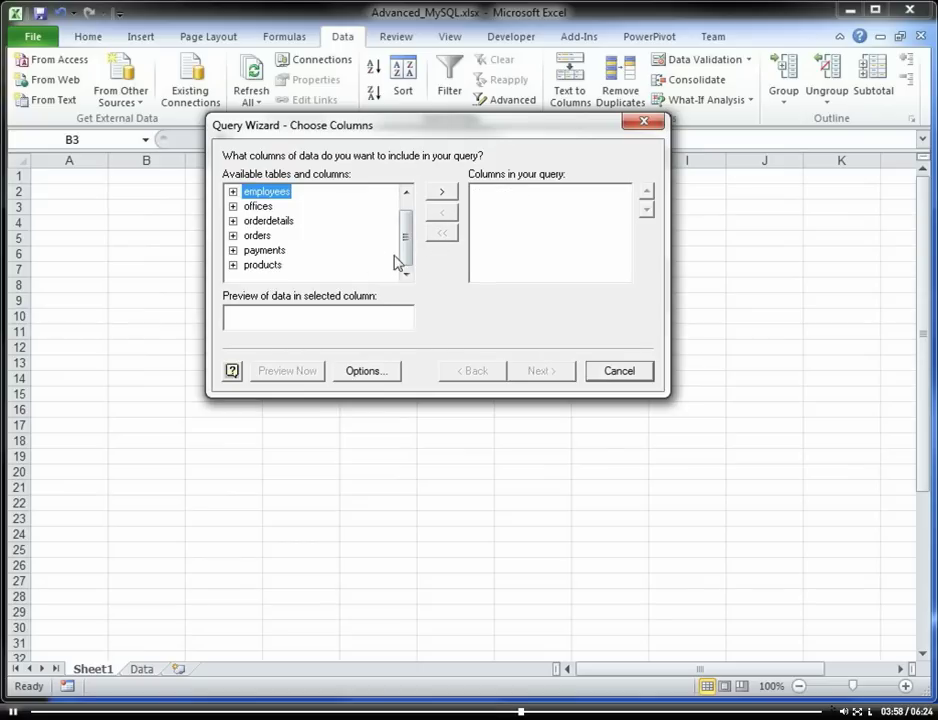
{"action": "scroll", "coordinate": [400, 235], "scroll_direction": "up", "scroll_amount": 1}
{"action": "left_click", "coordinate": [270, 193]}
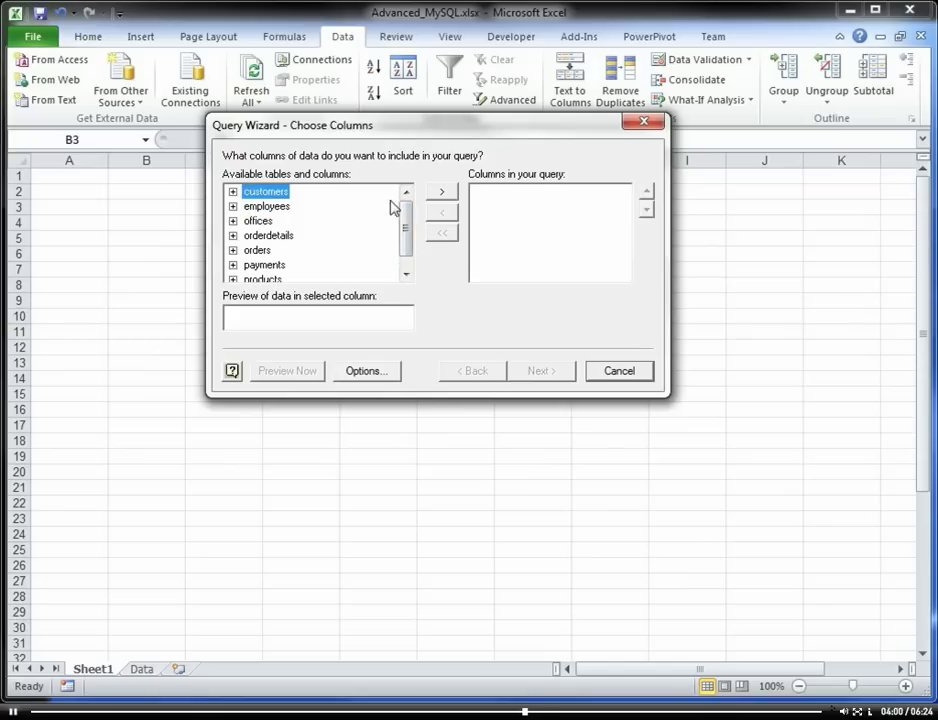
{"action": "left_click", "coordinate": [441, 193]}
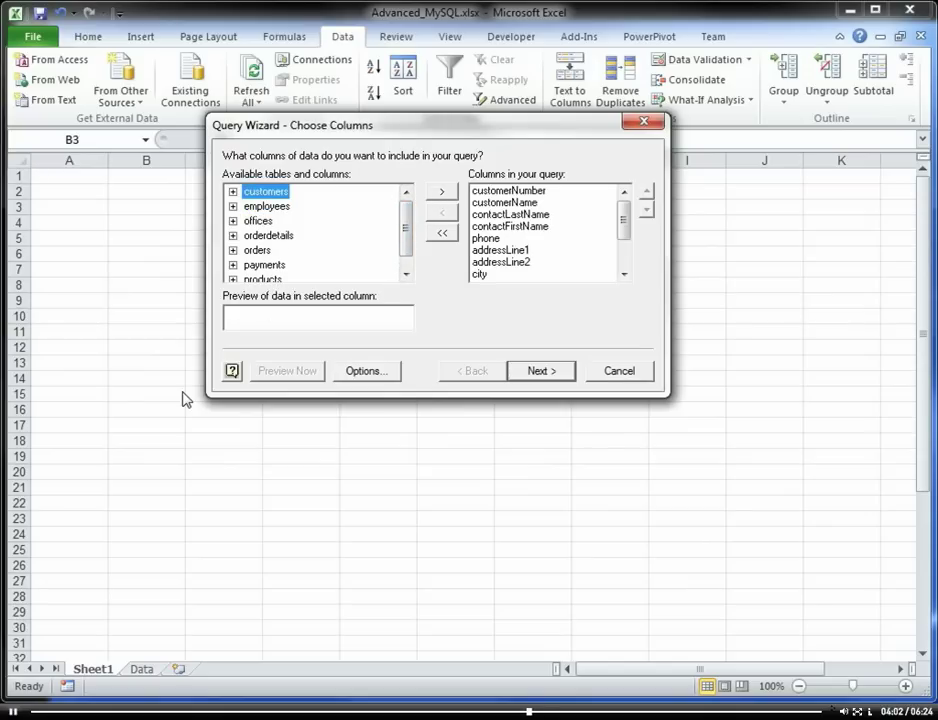
{"action": "left_click", "coordinate": [539, 373]}
Step: Pass the Filter Data and Sort Order pages without criteria to reach Finish
{"action": "left_click", "coordinate": [305, 208]}
{"action": "left_click", "coordinate": [491, 223]}
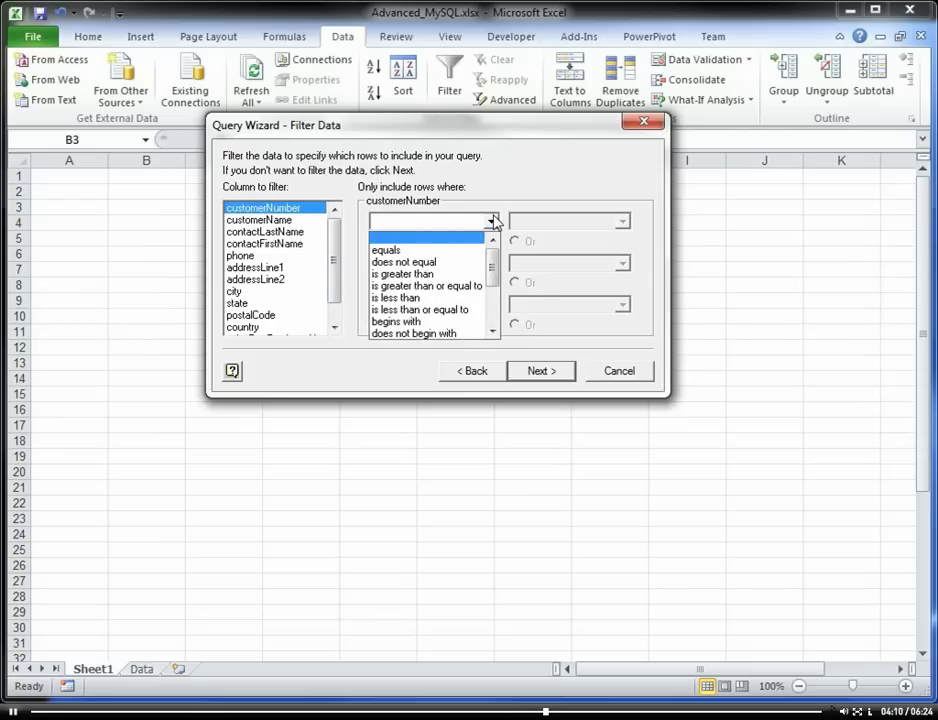
{"action": "left_click", "coordinate": [491, 222]}
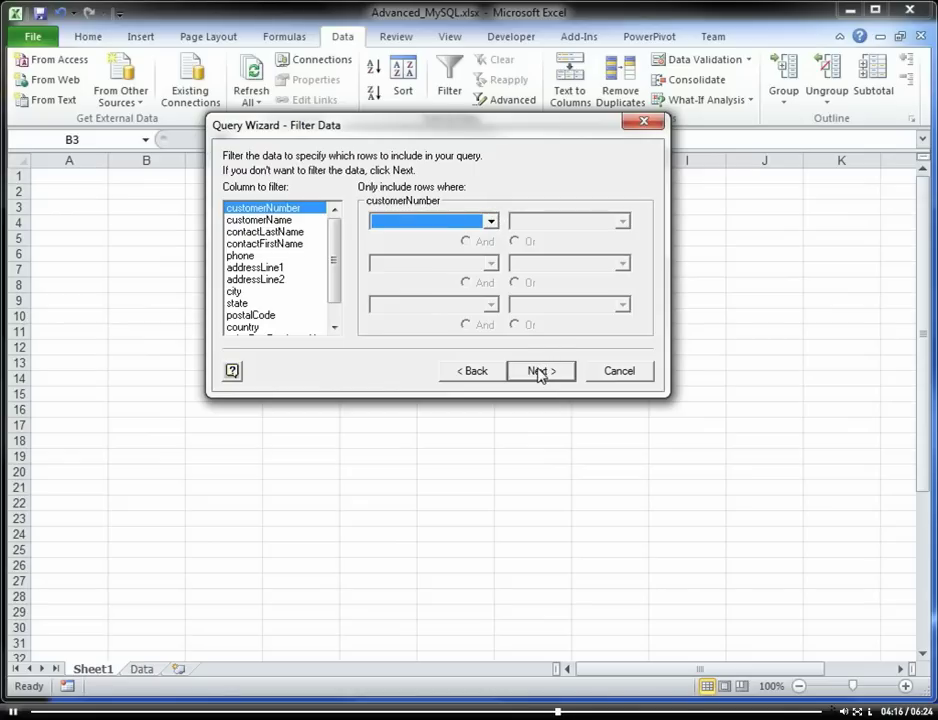
{"action": "left_click", "coordinate": [539, 372]}
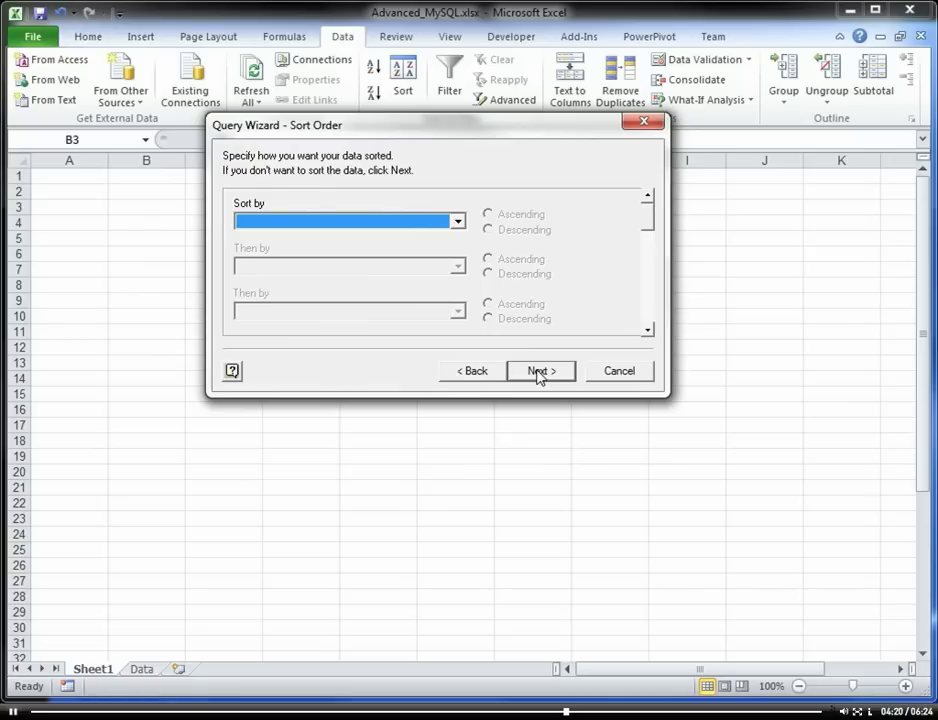
{"action": "left_click", "coordinate": [538, 372]}
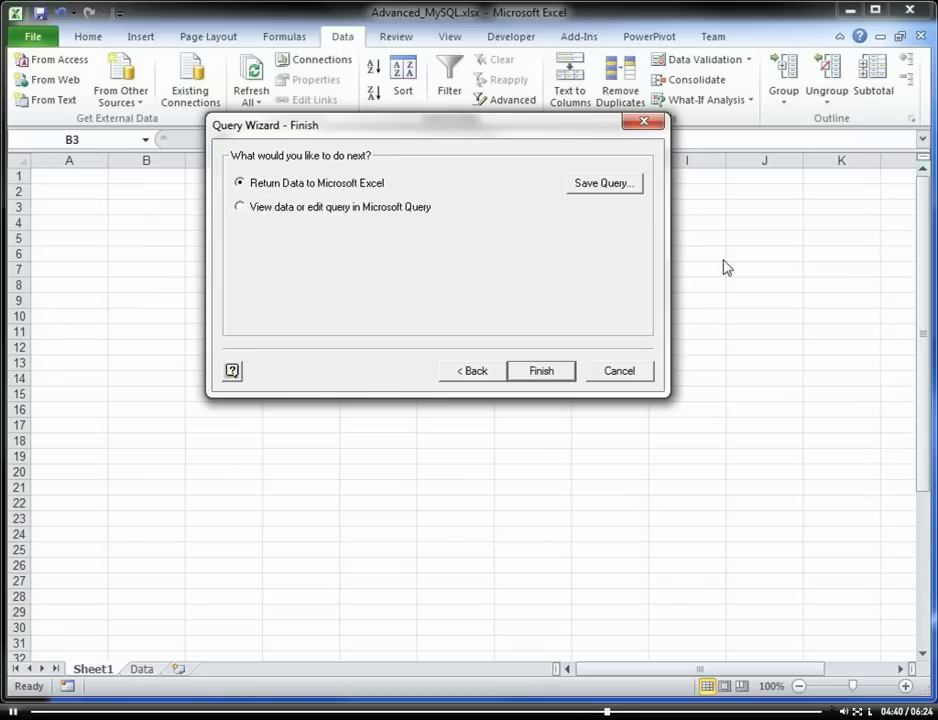
Step: Return the query as a PivotTable Report at existing worksheet $B$3 and dock the Field List
{"action": "left_click", "coordinate": [541, 372]}
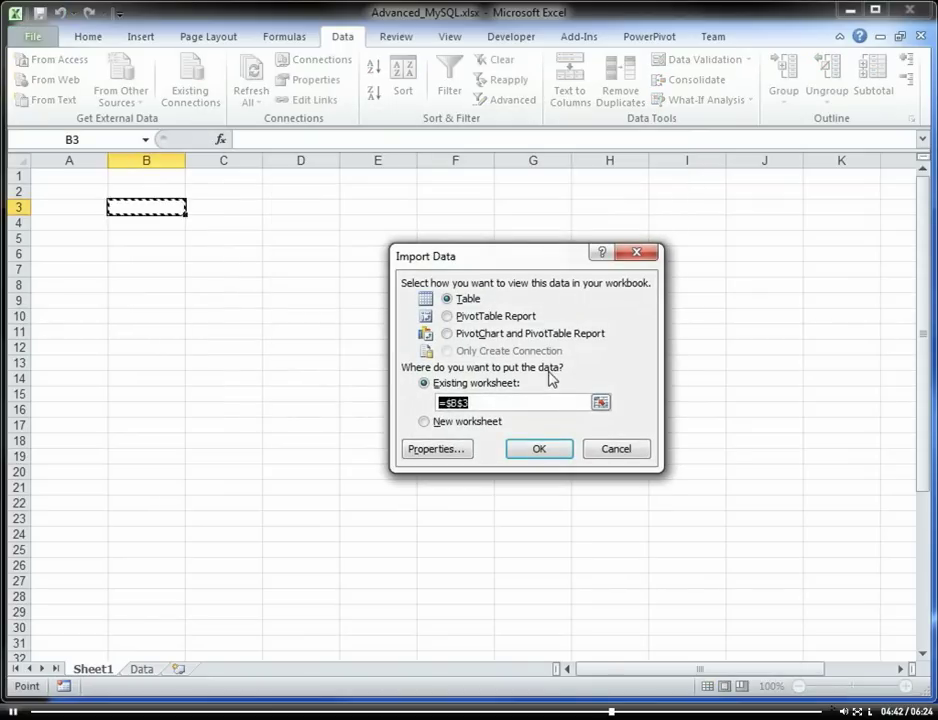
{"action": "left_click", "coordinate": [446, 316]}
{"action": "left_click", "coordinate": [541, 449]}
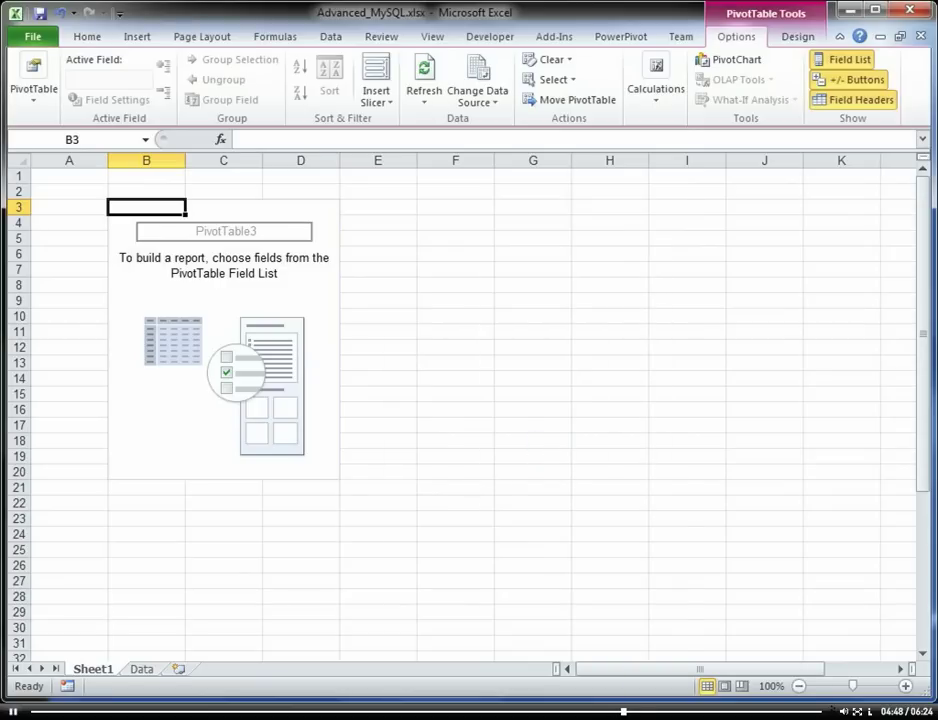
{"action": "left_click_drag", "start_coordinate": [686, 119], "coordinate": [751, 125]}
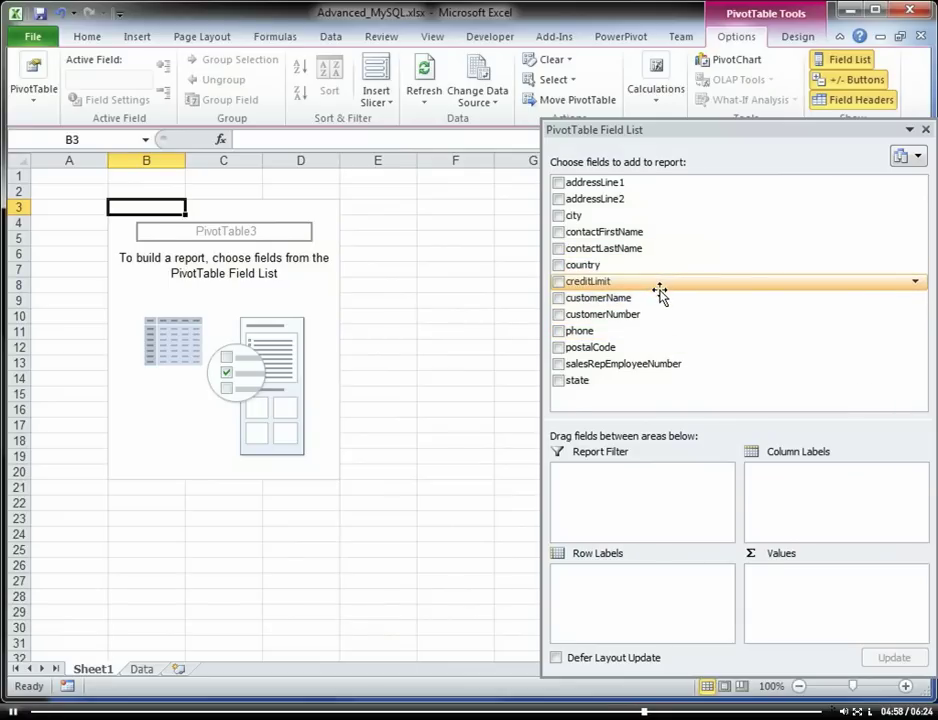
Step: Add customerName and then phone to the PivotTable's Row Labels
{"action": "left_click_drag", "start_coordinate": [658, 300], "coordinate": [376, 546]}
{"action": "left_click_drag", "start_coordinate": [506, 90], "coordinate": [815, 116]}
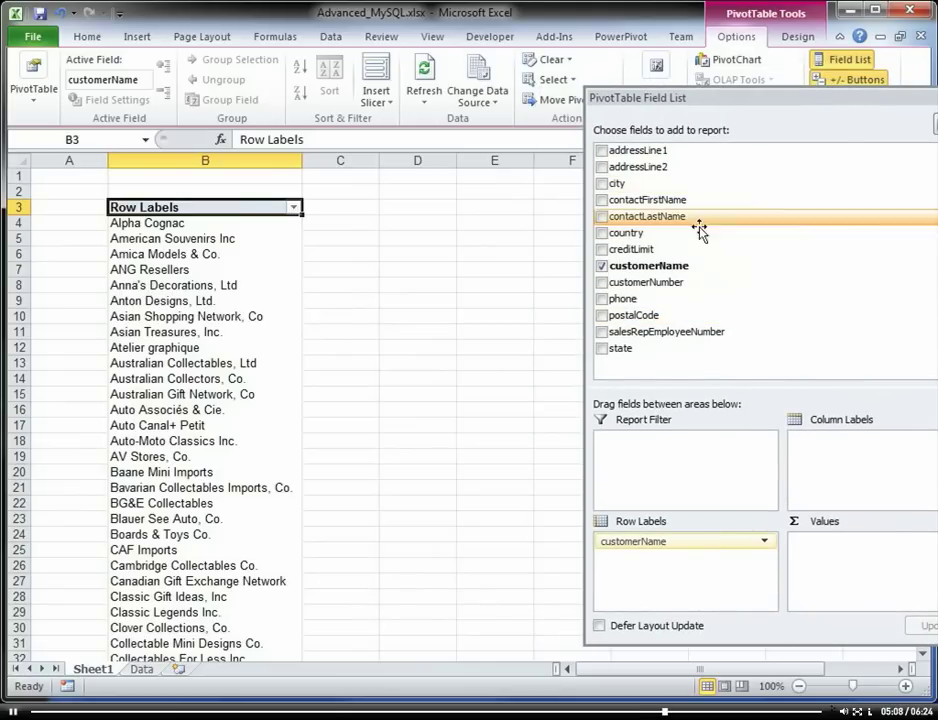
{"action": "left_click_drag", "start_coordinate": [684, 302], "coordinate": [320, 545]}
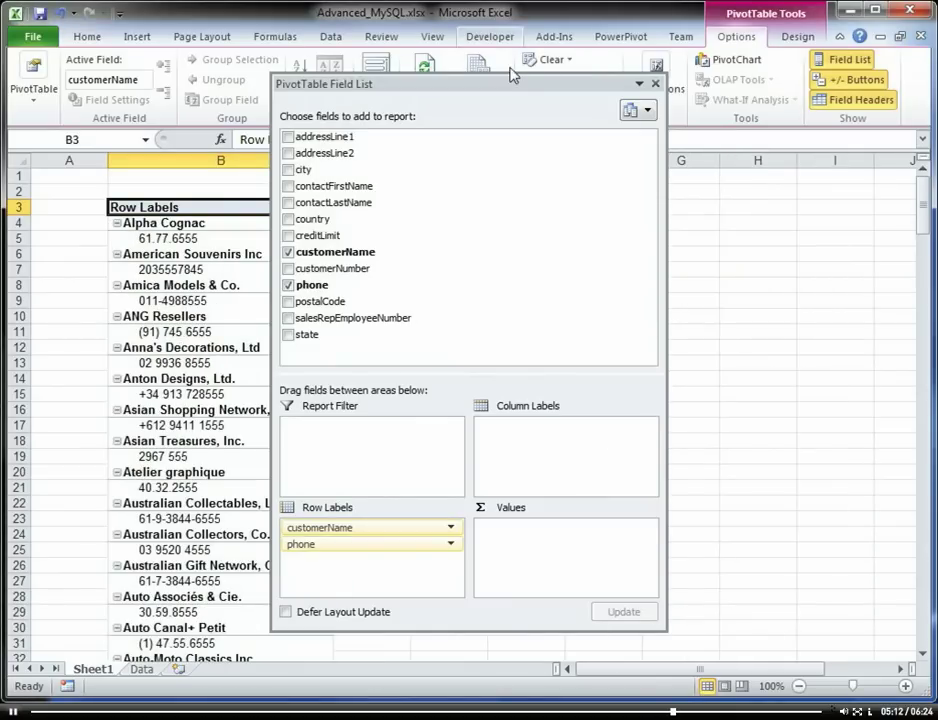
{"action": "left_click_drag", "start_coordinate": [465, 80], "coordinate": [800, 175]}
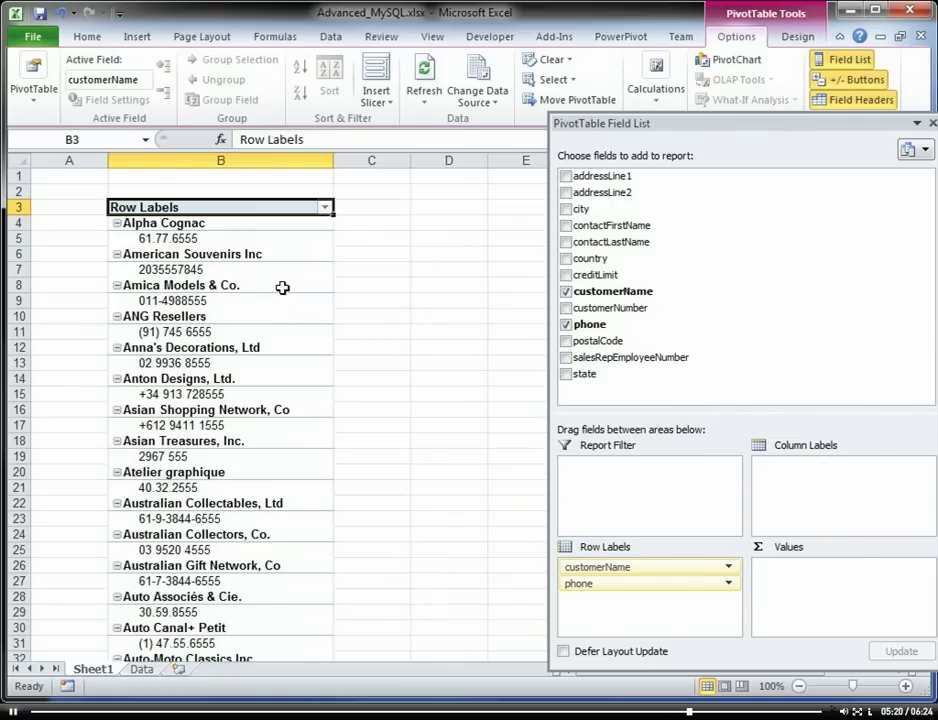
Step: Enable Classic PivotTable layout on the Display tab of PivotTable Options
{"action": "left_click", "coordinate": [212, 228]}
{"action": "right_click", "coordinate": [212, 238]}
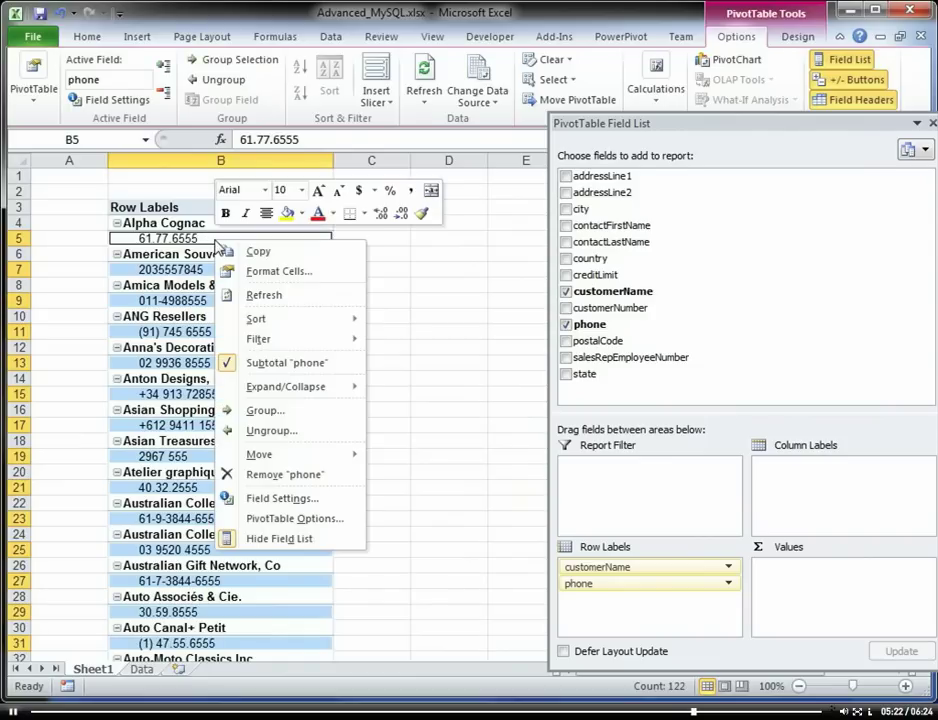
{"action": "left_click", "coordinate": [296, 518]}
{"action": "left_click", "coordinate": [472, 203]}
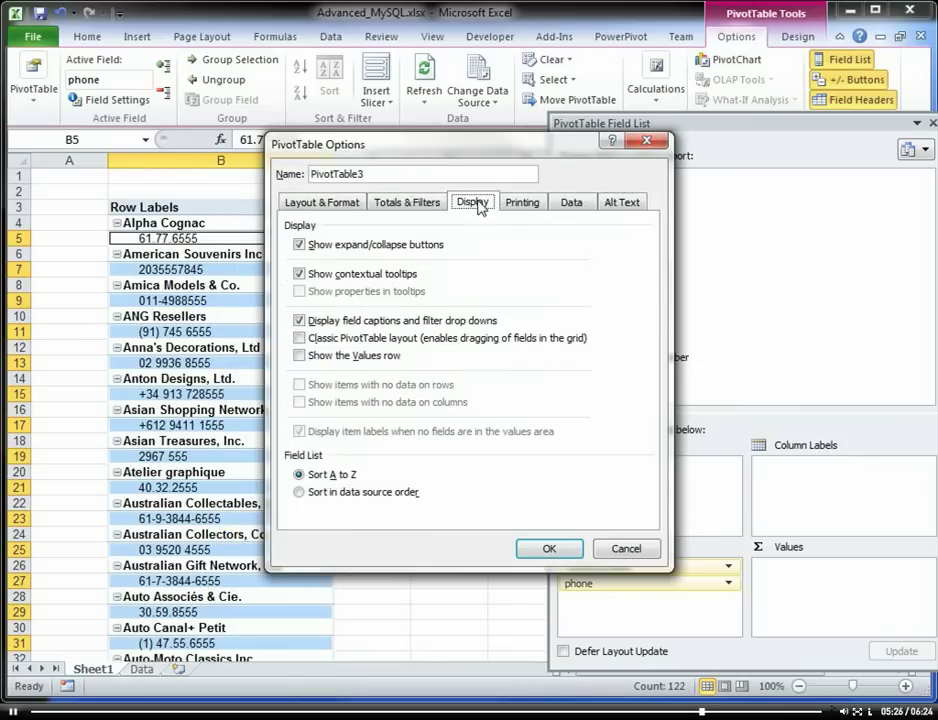
{"action": "left_click", "coordinate": [300, 339]}
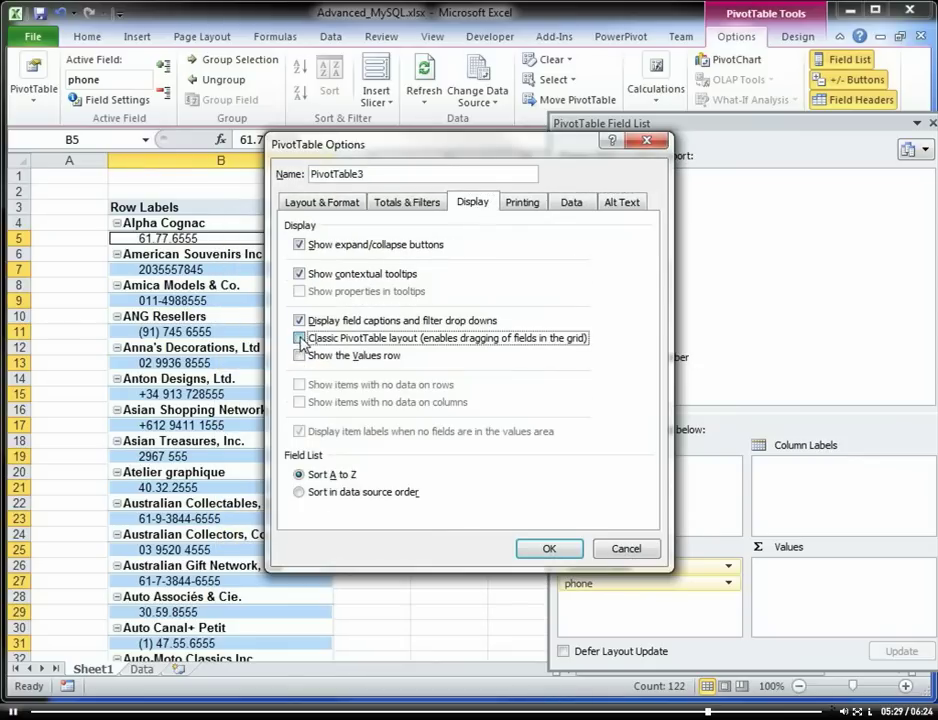
{"action": "left_click", "coordinate": [549, 548]}
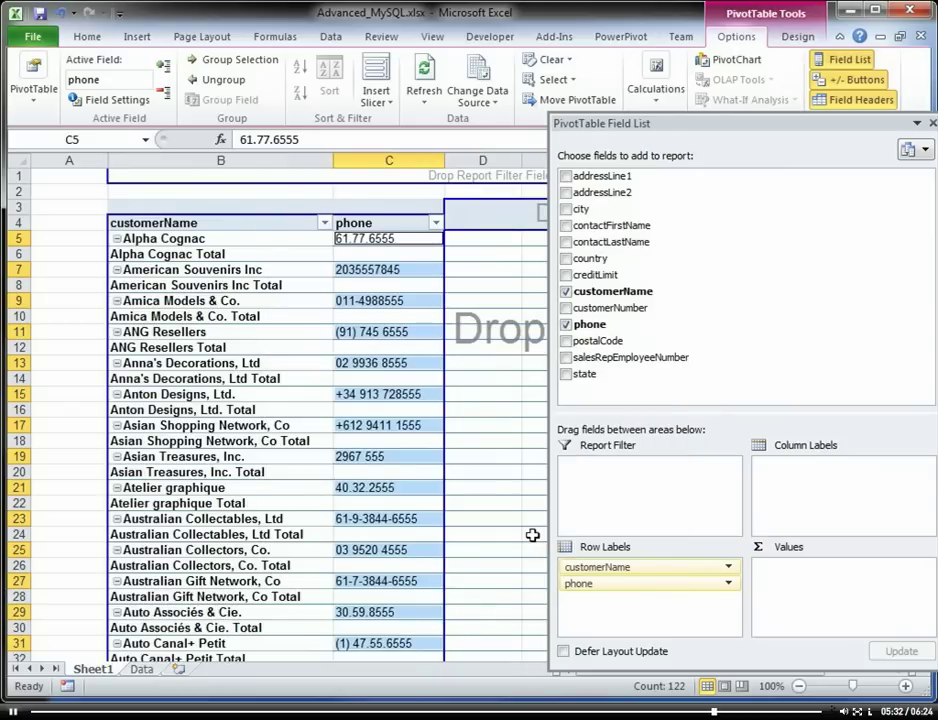
{"action": "left_click_drag", "start_coordinate": [660, 133], "coordinate": [620, 142]}
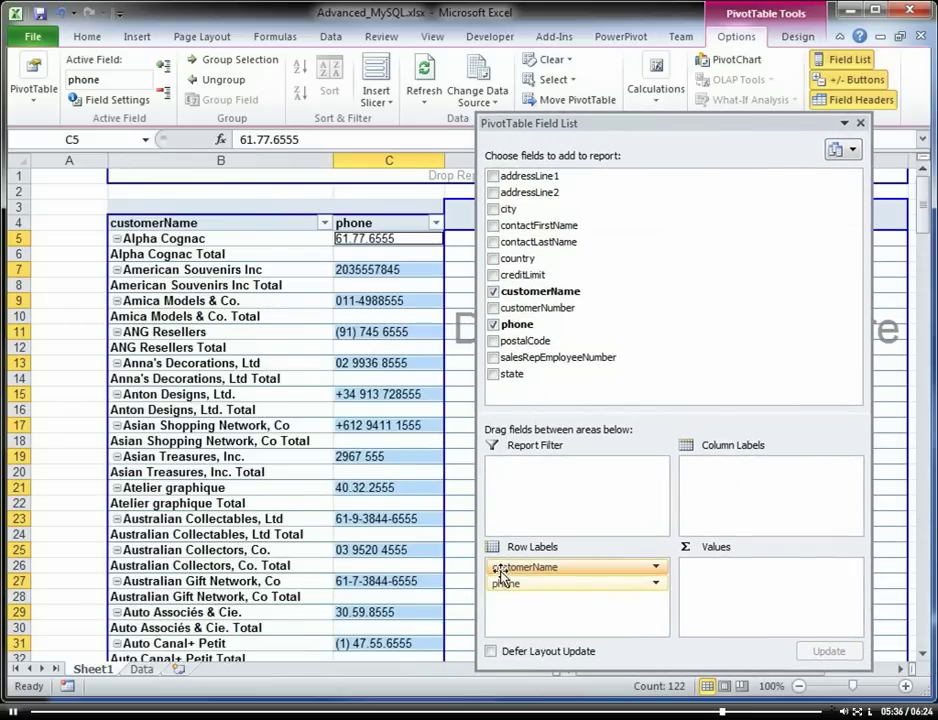
Step: Turn off the customerName subtotals so each customer sits on one row beside its phone number
{"action": "left_click", "coordinate": [200, 239]}
{"action": "right_click", "coordinate": [200, 241]}
{"action": "left_click", "coordinate": [262, 364]}
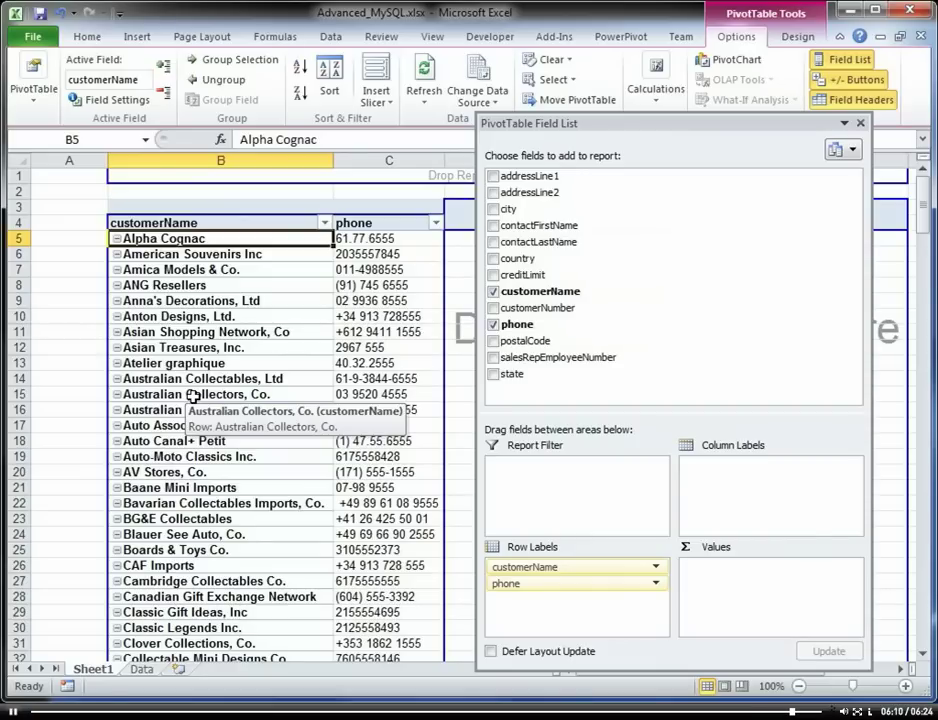
{"action": "right_click", "coordinate": [290, 301]}
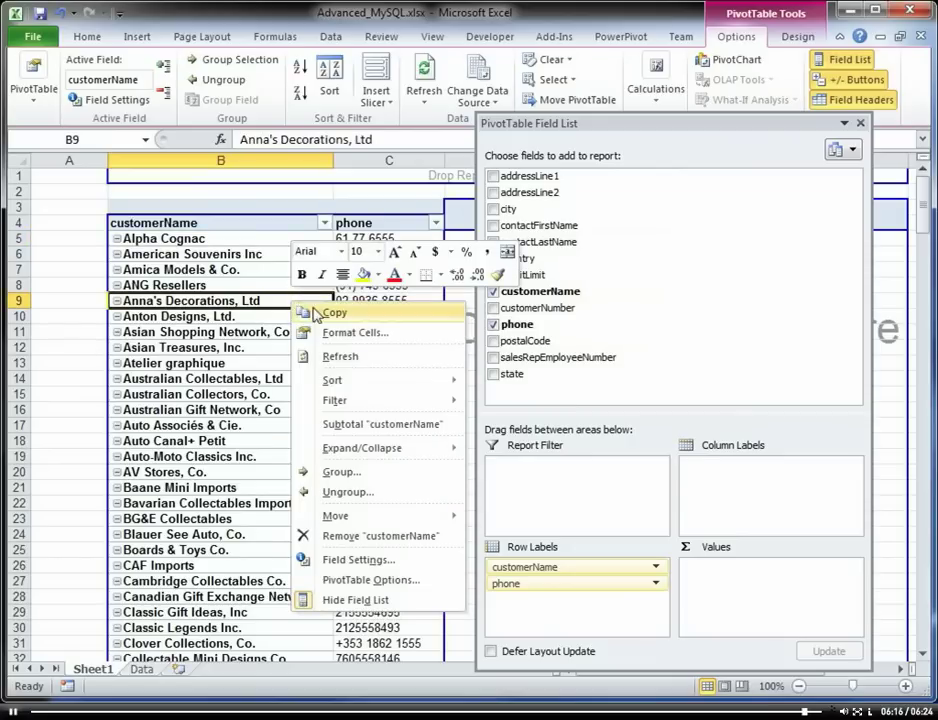
{"action": "left_click", "coordinate": [369, 356]}
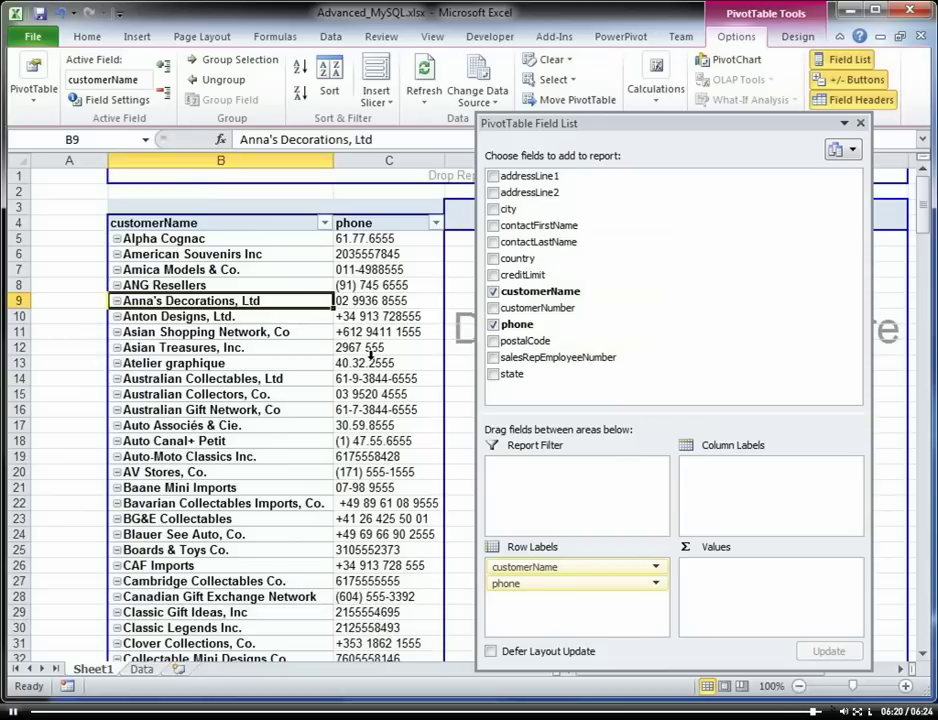